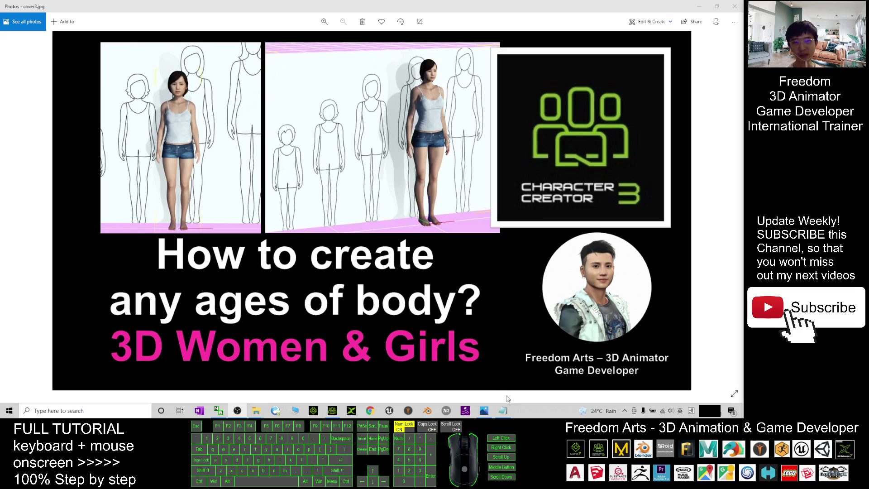
- Open the notes file and highlight the Google Drive download link for the Body Proportion Reference (Female) prop
{"action": "left_click", "coordinate": [508, 414]}
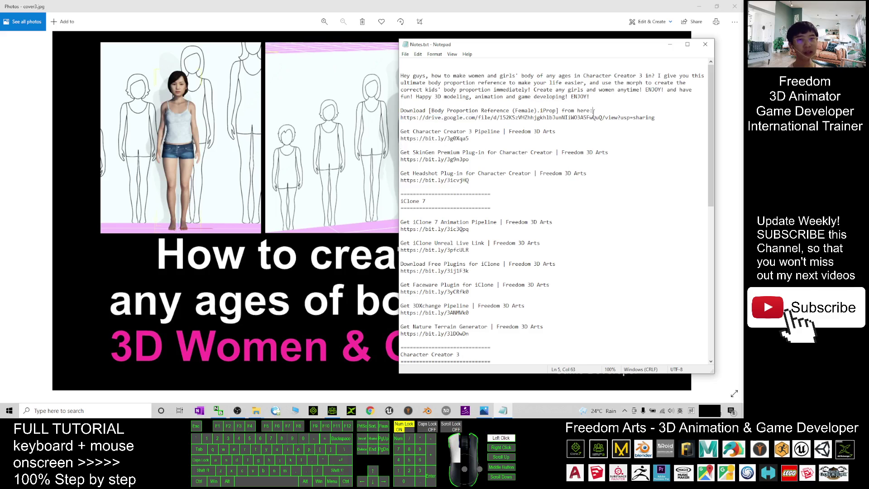
{"action": "left_click_drag", "start_coordinate": [593, 111], "coordinate": [653, 116]}
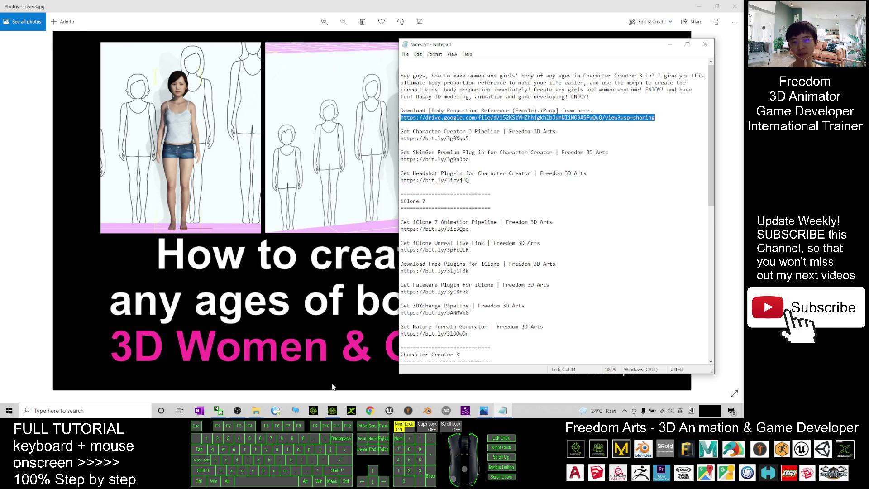
- Switch to Character Creator 3 and examine the female character from several angles and distances
{"action": "left_click", "coordinate": [332, 410]}
{"action": "scroll", "coordinate": [408, 186], "scroll_direction": "up", "scroll_amount": 2}
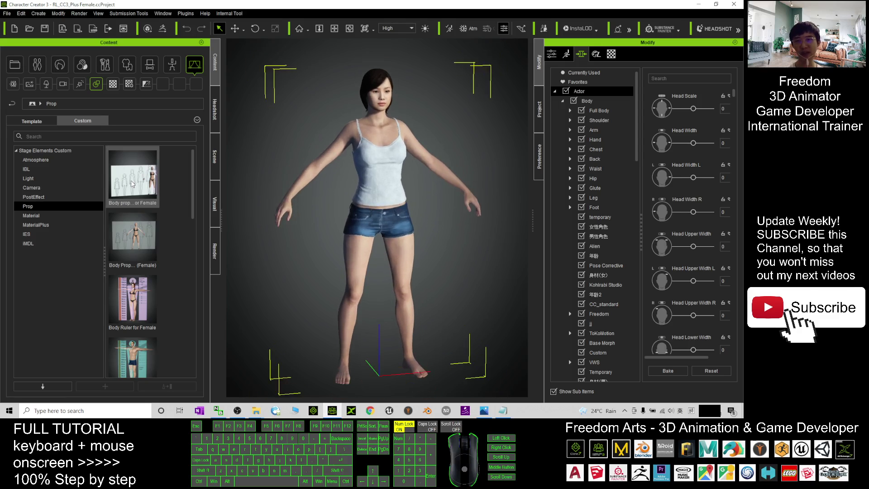
{"action": "scroll", "coordinate": [349, 256], "scroll_direction": "down", "scroll_amount": 3}
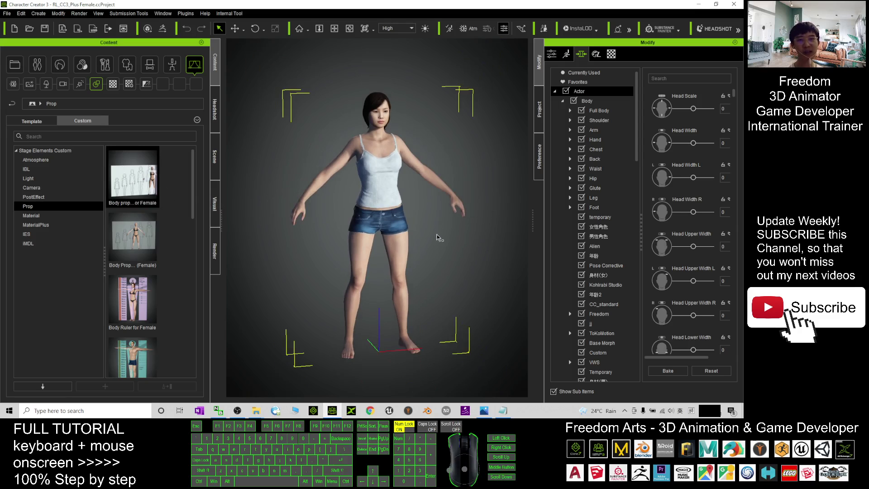
{"action": "scroll", "coordinate": [441, 236], "scroll_direction": "up", "scroll_amount": 2}
{"action": "key", "text": "c"}
{"action": "left_click_drag", "start_coordinate": [444, 235], "coordinate": [366, 97]}
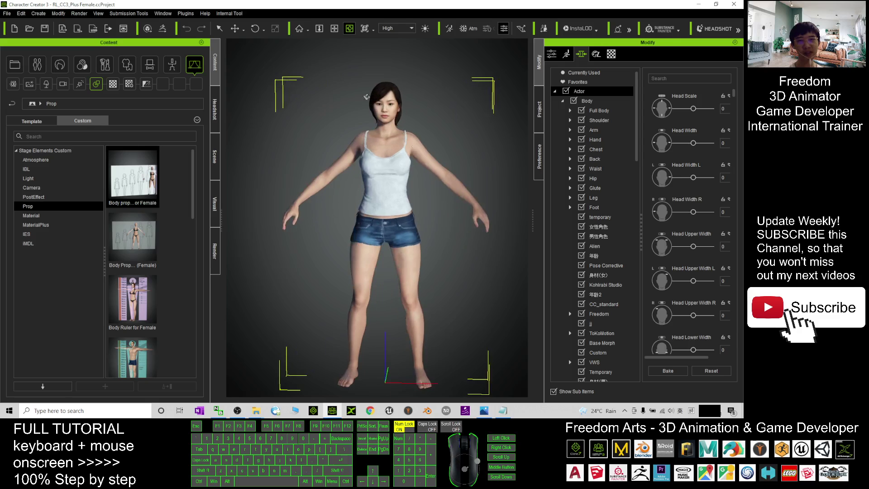
{"action": "key", "text": "c"}
{"action": "left_click_drag", "start_coordinate": [383, 196], "coordinate": [374, 176]}
{"action": "left_click_drag", "start_coordinate": [417, 205], "coordinate": [433, 128]}
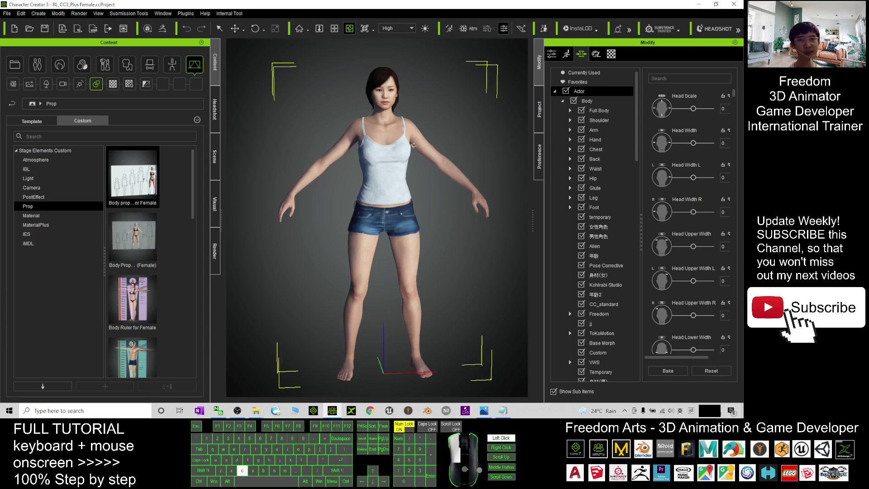
{"action": "left_click_drag", "start_coordinate": [302, 101], "coordinate": [394, 130]}
{"action": "scroll", "coordinate": [394, 130], "scroll_direction": "up", "scroll_amount": 9}
{"action": "scroll", "coordinate": [395, 130], "scroll_direction": "up", "scroll_amount": 3}
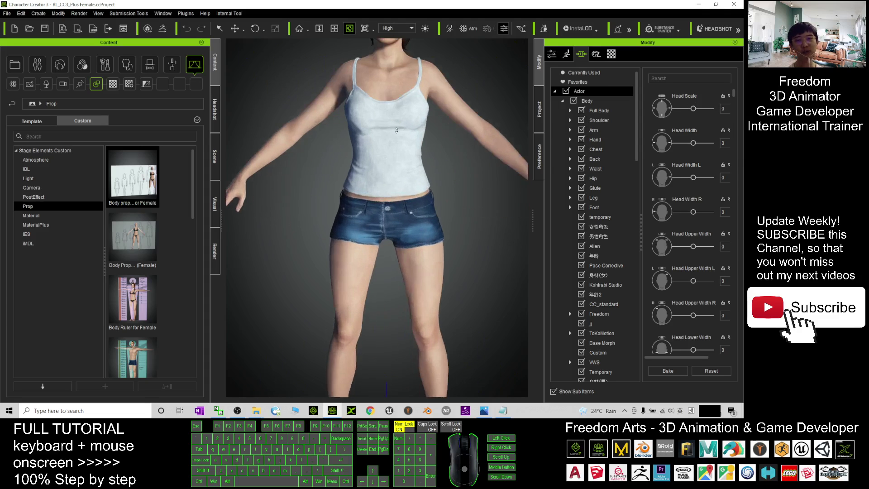
{"action": "scroll", "coordinate": [395, 130], "scroll_direction": "down", "scroll_amount": 6}
{"action": "left_click_drag", "start_coordinate": [332, 181], "coordinate": [445, 194]}
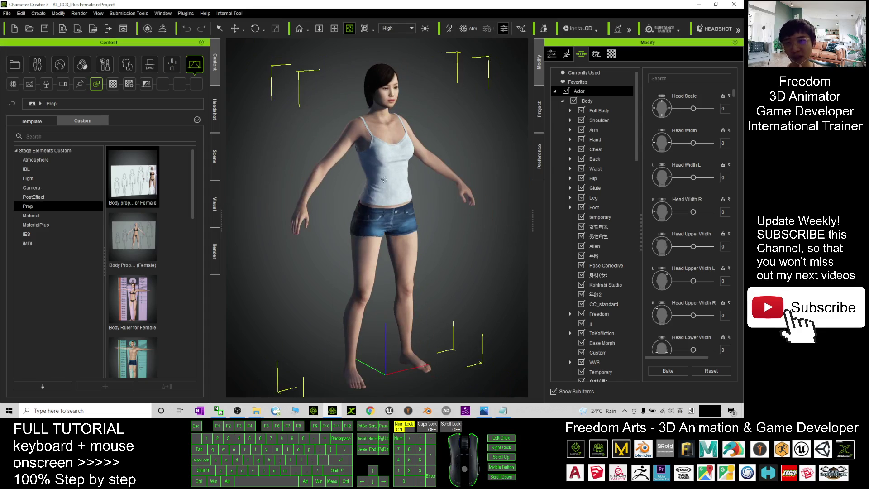
- Apply the _Stand F pose from the Motion templates to the female character
{"action": "left_click", "coordinate": [172, 70]}
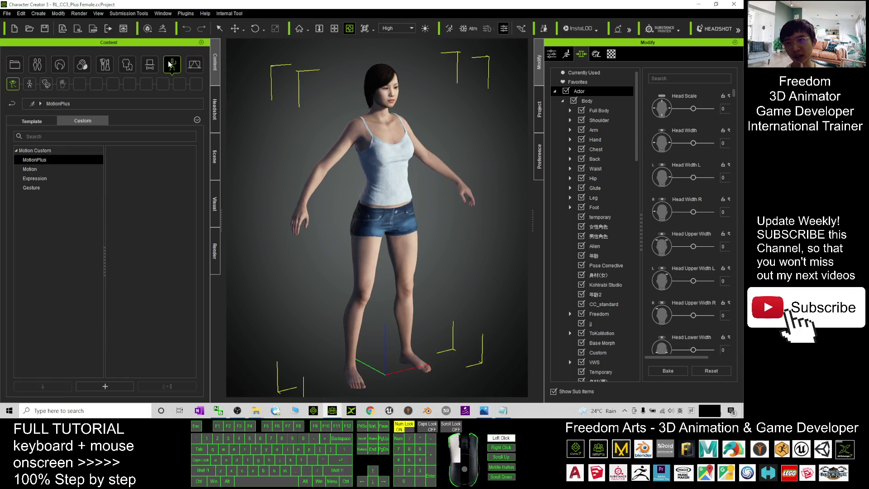
{"action": "left_click", "coordinate": [36, 120]}
{"action": "left_click", "coordinate": [30, 170]}
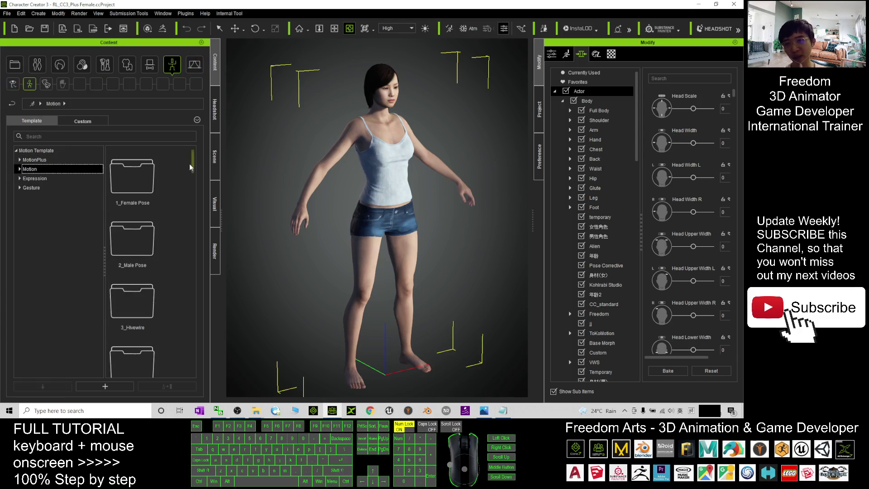
{"action": "left_click_drag", "start_coordinate": [191, 158], "coordinate": [191, 357]}
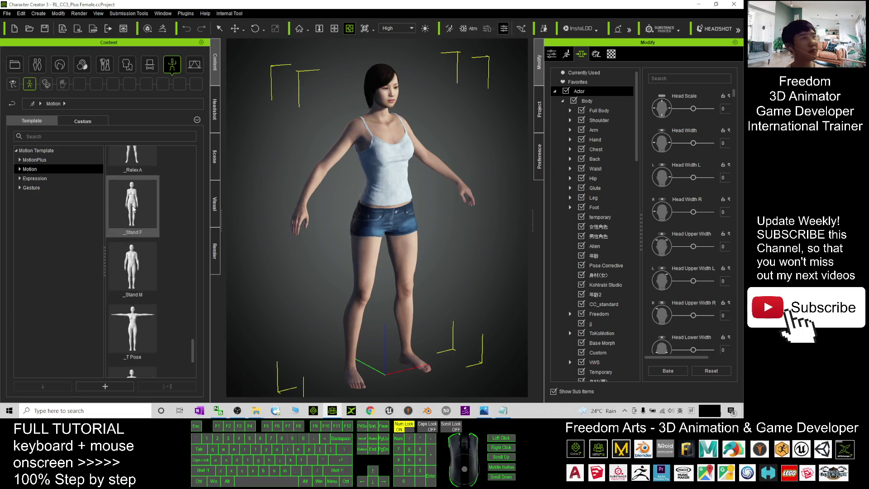
{"action": "left_click_drag", "start_coordinate": [133, 209], "coordinate": [396, 235]}
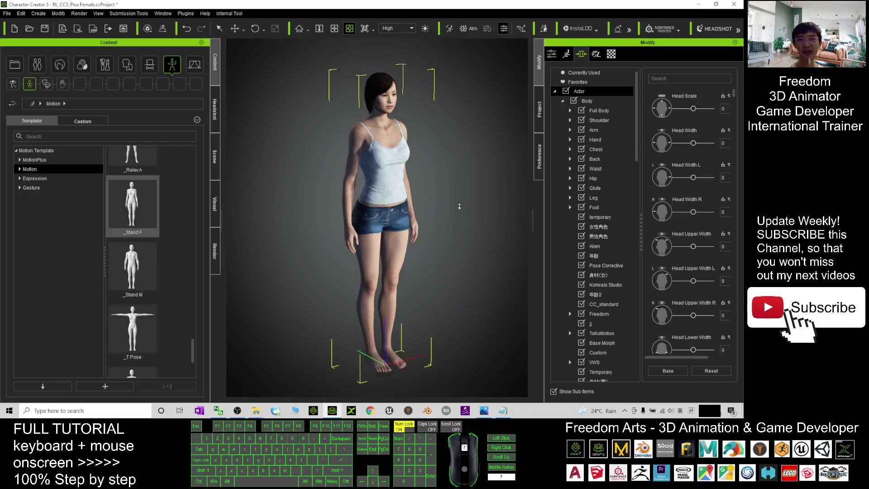
{"action": "scroll", "coordinate": [452, 217], "scroll_direction": "down", "scroll_amount": 2}
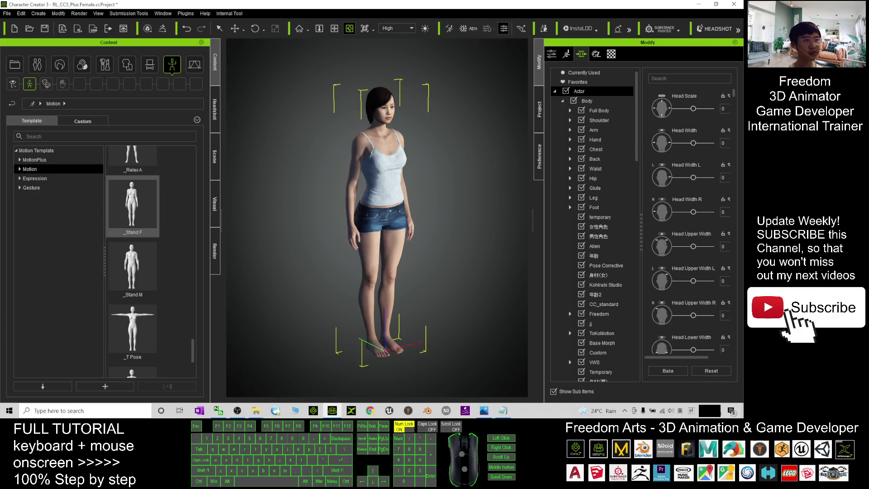
{"action": "mouse_move", "coordinate": [402, 294]}
{"action": "left_mouse_down"}
{"action": "mouse_move", "coordinate": [435, 301]}
{"action": "mouse_move", "coordinate": [407, 297]}
{"action": "left_mouse_up"}
- Show the floor grid under the standing character
{"action": "key", "text": "ctrl+g"}
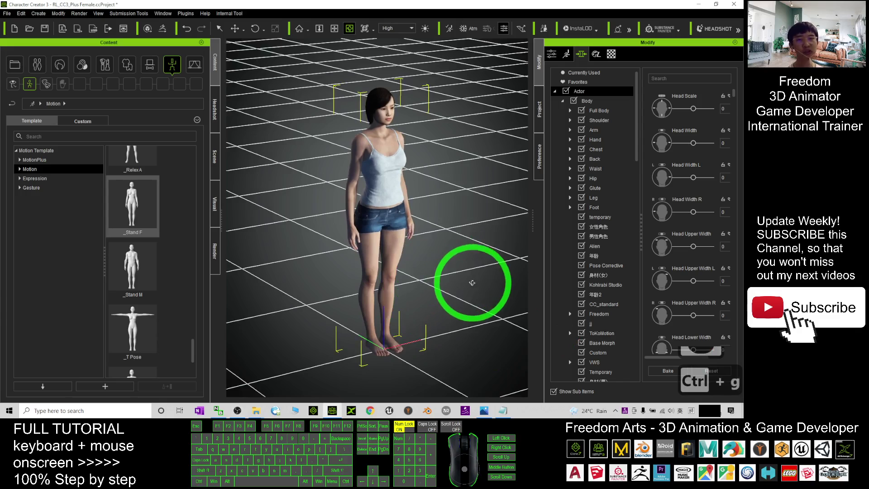
{"action": "key", "text": "x"}
{"action": "key", "text": "c"}
{"action": "left_click_drag", "start_coordinate": [475, 286], "coordinate": [390, 265]}
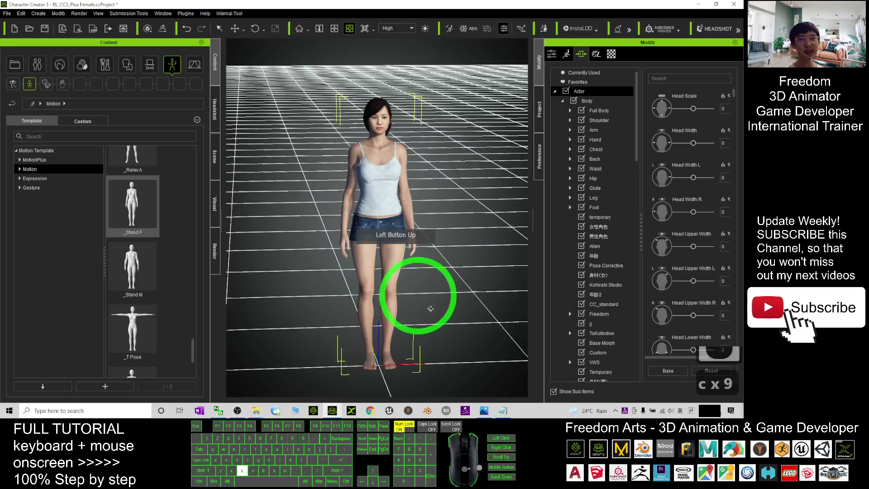
{"action": "scroll", "coordinate": [400, 305], "scroll_direction": "up", "scroll_amount": 6}
{"action": "scroll", "coordinate": [399, 304], "scroll_direction": "down", "scroll_amount": 5}
{"action": "key", "text": "c"}
{"action": "left_click_drag", "start_coordinate": [399, 303], "coordinate": [453, 303]}
- Load the custom female body proportion prop, the white board with figure outlines, into the scene with the character
{"action": "left_click", "coordinate": [486, 410]}
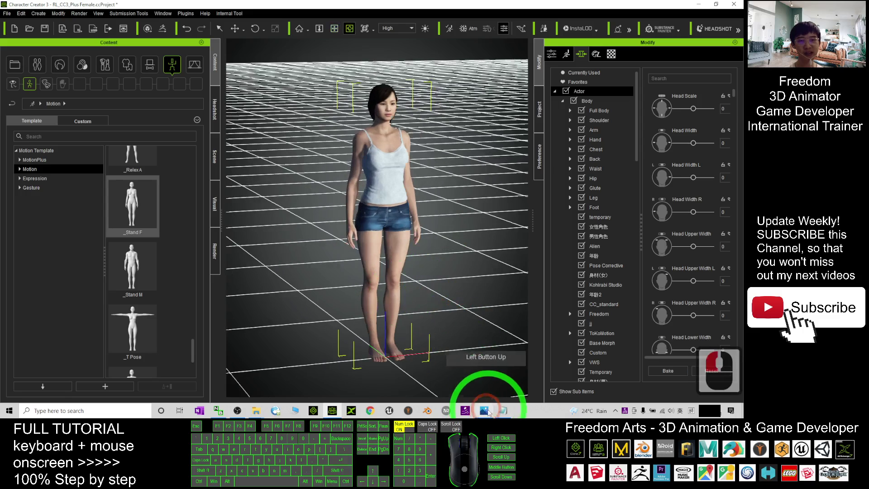
{"action": "left_click", "coordinate": [501, 410]}
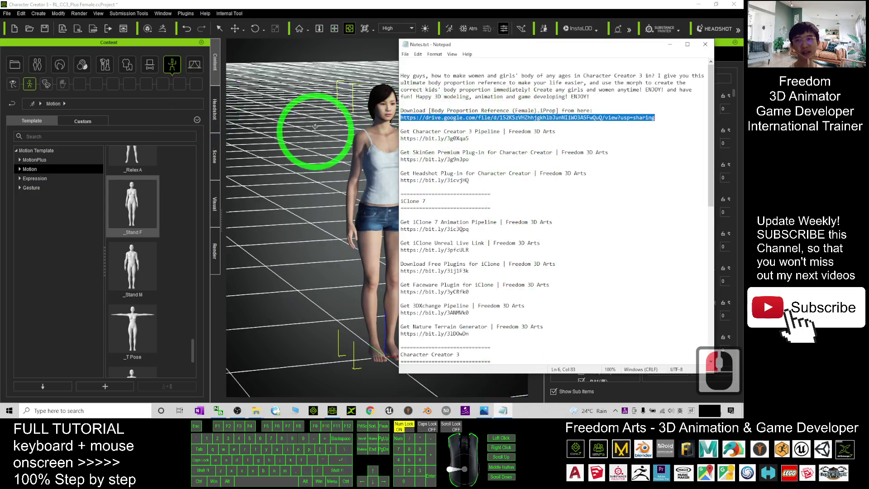
{"action": "left_click", "coordinate": [194, 64]}
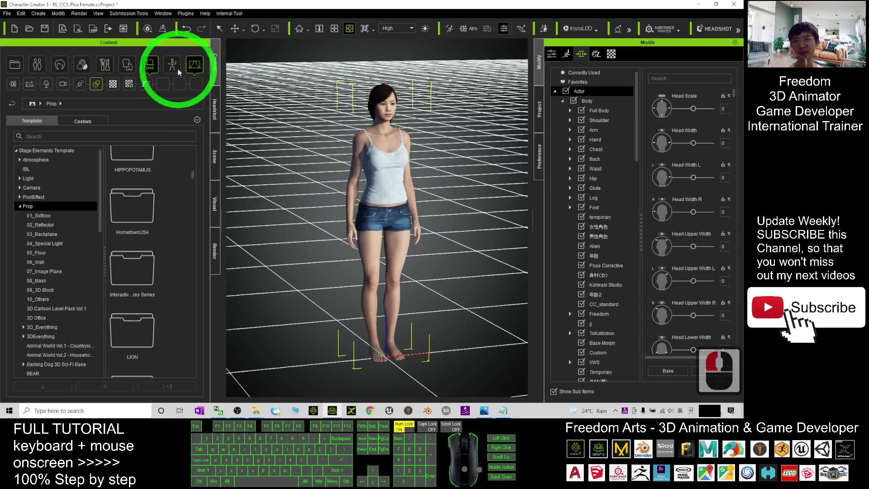
{"action": "left_click", "coordinate": [81, 120]}
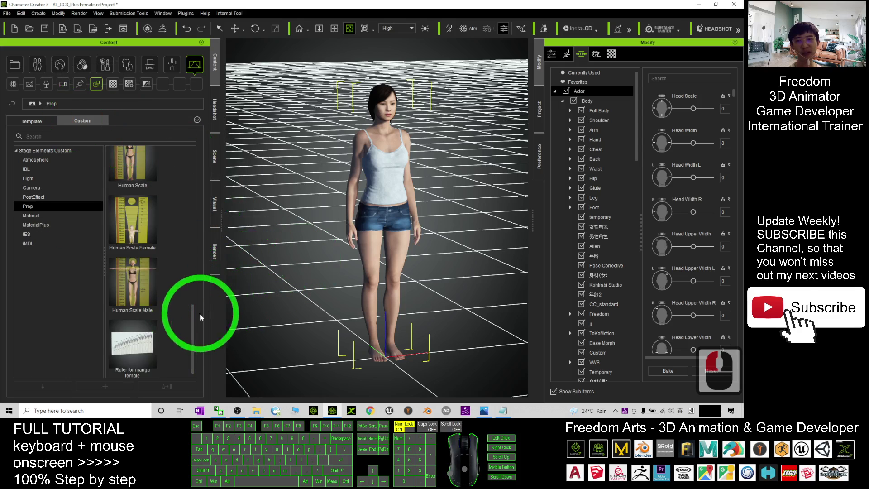
{"action": "left_click_drag", "start_coordinate": [193, 317], "coordinate": [188, 151]}
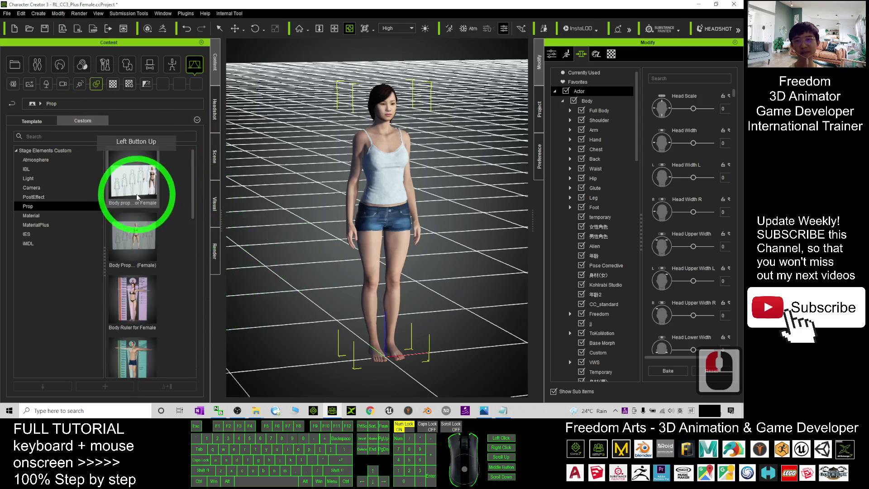
{"action": "left_click_drag", "start_coordinate": [143, 179], "coordinate": [339, 319]}
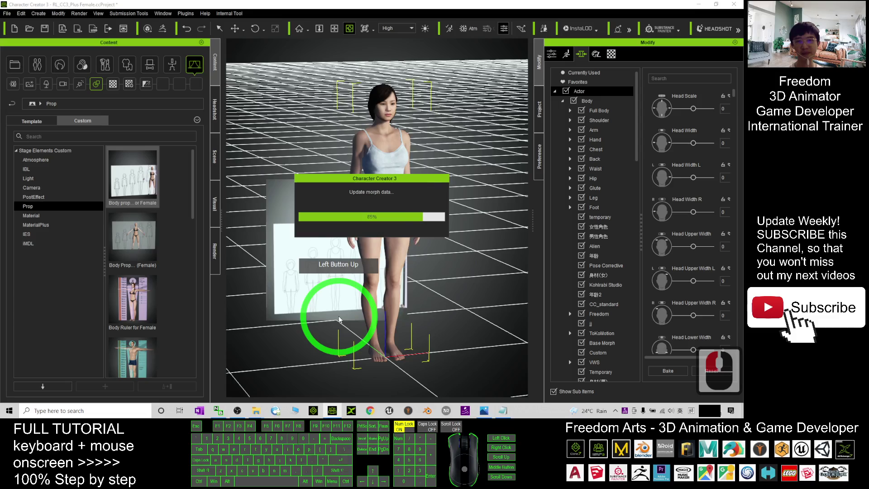
- Examine the character against the figure outlines on the reference board from several angles
{"action": "scroll", "coordinate": [335, 278], "scroll_direction": "up", "scroll_amount": 17}
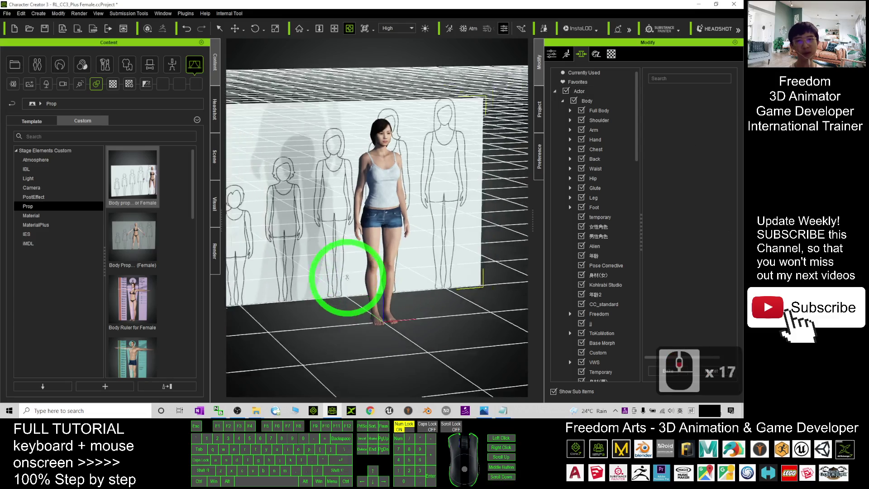
{"action": "scroll", "coordinate": [347, 278], "scroll_direction": "down", "scroll_amount": 14}
{"action": "key", "text": "c"}
{"action": "mouse_move", "coordinate": [336, 276]}
{"action": "left_mouse_down"}
{"action": "mouse_move", "coordinate": [461, 286]}
{"action": "mouse_move", "coordinate": [324, 282]}
{"action": "mouse_move", "coordinate": [352, 312]}
{"action": "mouse_move", "coordinate": [349, 345]}
{"action": "mouse_move", "coordinate": [376, 330]}
{"action": "mouse_move", "coordinate": [343, 295]}
{"action": "mouse_move", "coordinate": [349, 267]}
{"action": "mouse_move", "coordinate": [360, 285]}
{"action": "mouse_move", "coordinate": [444, 270]}
{"action": "mouse_move", "coordinate": [343, 279]}
{"action": "left_mouse_up"}
{"action": "key", "text": "w"}
{"action": "key", "text": "c"}
{"action": "scroll", "coordinate": [415, 185], "scroll_direction": "up", "scroll_amount": 20}
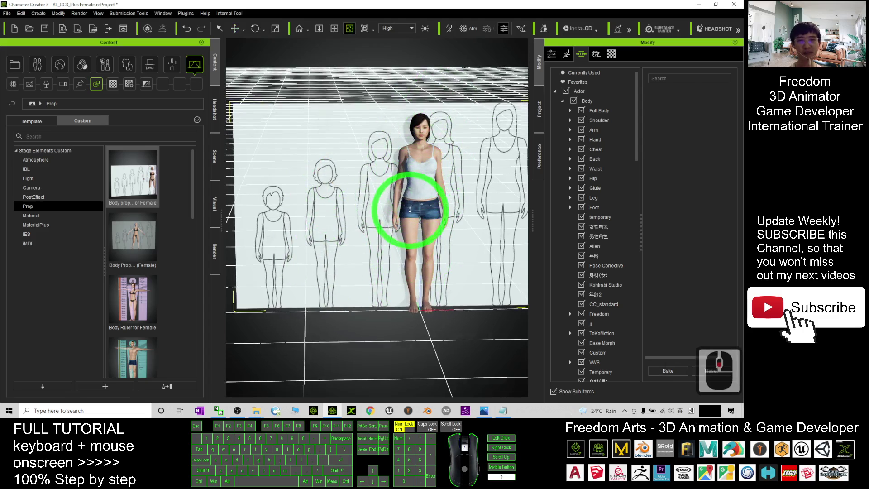
{"action": "left_click_drag", "start_coordinate": [300, 214], "coordinate": [342, 269]}
{"action": "key", "text": "w"}
{"action": "key", "text": "c"}
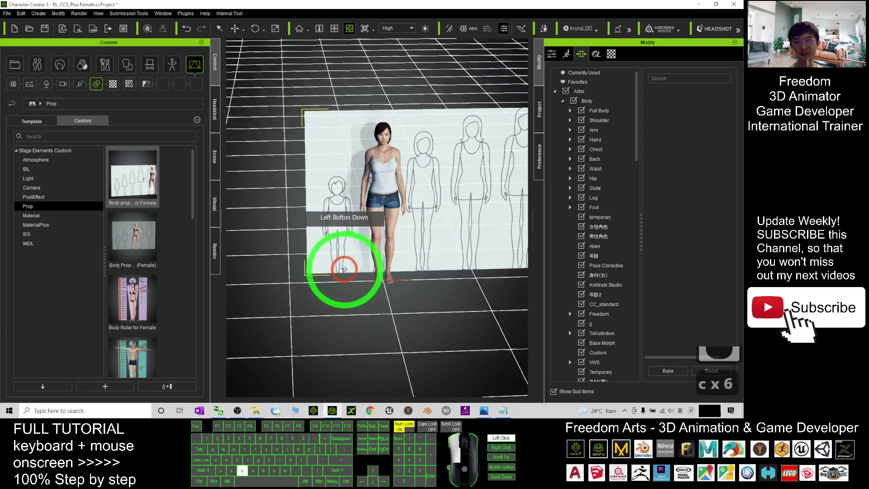
{"action": "left_click_drag", "start_coordinate": [394, 245], "coordinate": [428, 213]}
{"action": "scroll", "coordinate": [428, 213], "scroll_direction": "up", "scroll_amount": 5}
{"action": "scroll", "coordinate": [413, 210], "scroll_direction": "up", "scroll_amount": 11}
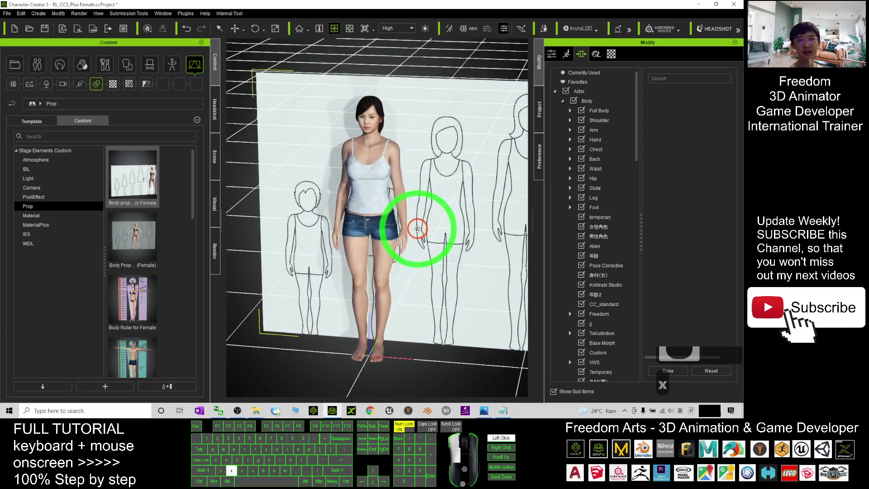
{"action": "left_click_drag", "start_coordinate": [368, 227], "coordinate": [382, 210]}
{"action": "scroll", "coordinate": [317, 204], "scroll_direction": "up", "scroll_amount": 8}
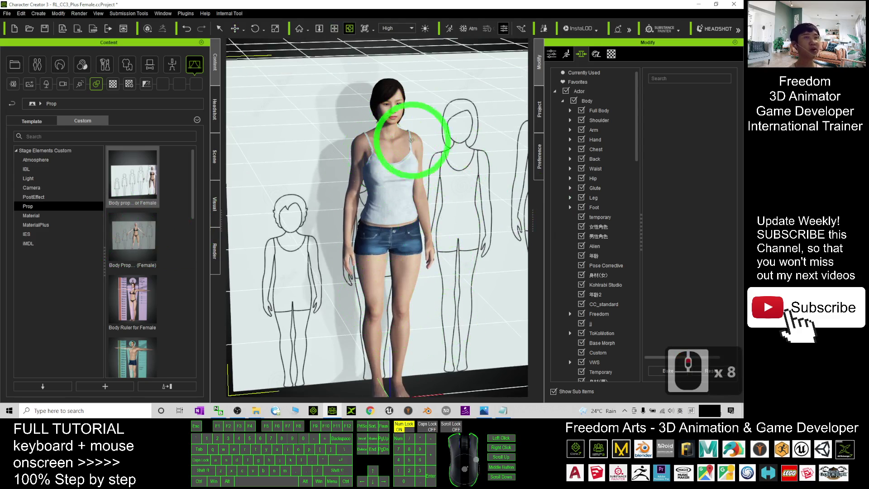
{"action": "key", "text": "x"}
{"action": "left_click_drag", "start_coordinate": [423, 300], "coordinate": [431, 260]}
{"action": "scroll", "coordinate": [342, 163], "scroll_direction": "down", "scroll_amount": 4}
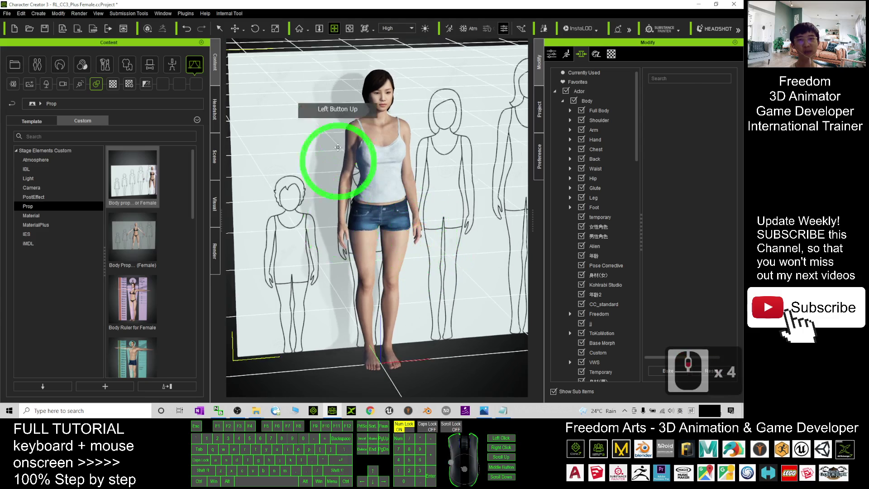
- Create a Body category morph slider named temp01 with the slider path temporary
{"action": "left_click", "coordinate": [38, 13]}
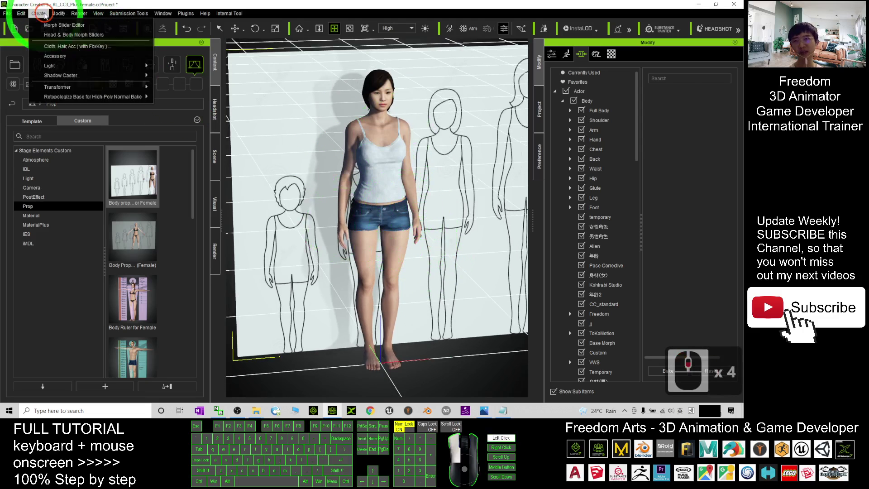
{"action": "left_click", "coordinate": [76, 37]}
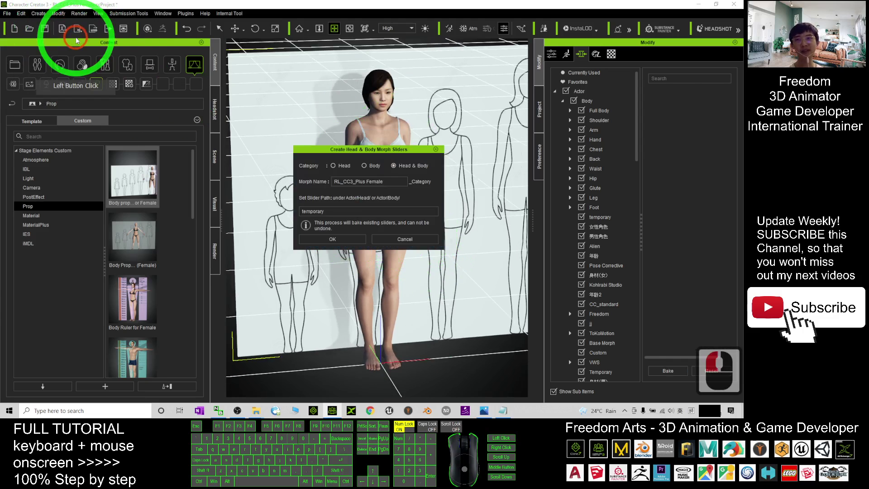
{"action": "left_click", "coordinate": [364, 165]}
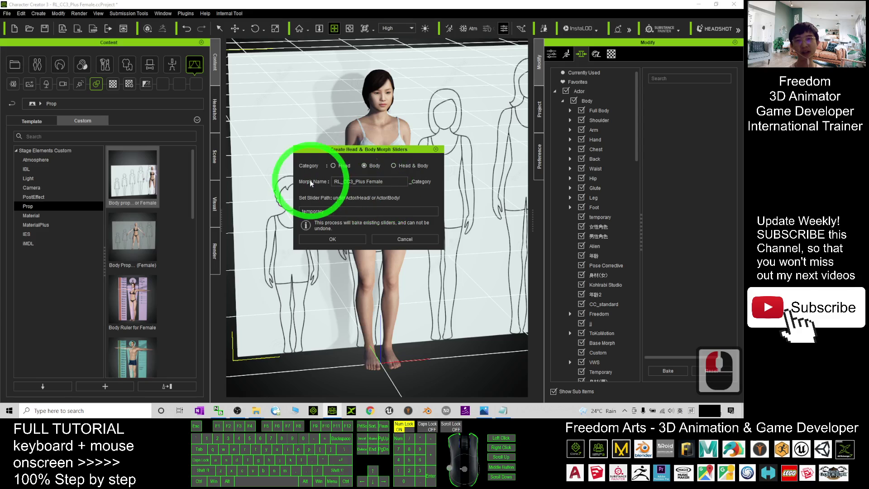
{"action": "left_click_drag", "start_coordinate": [348, 182], "coordinate": [240, 181]}
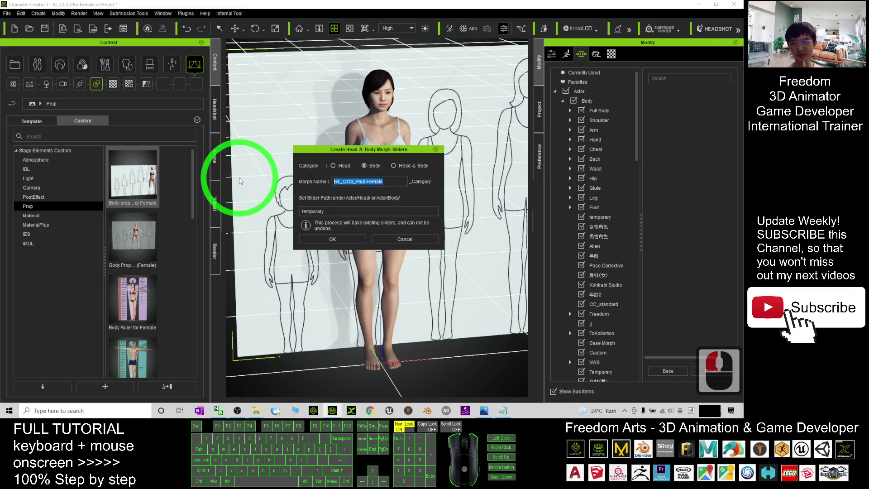
{"action": "type", "text": "temp"}
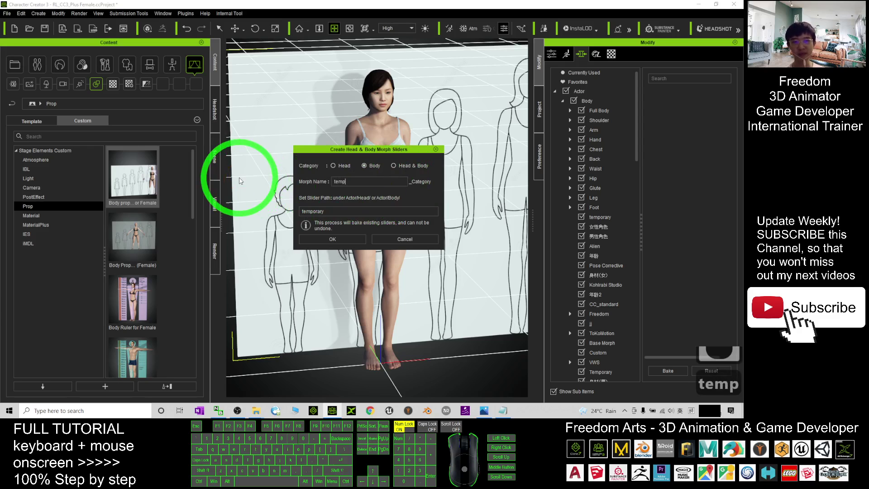
{"action": "type", "text": "01"}
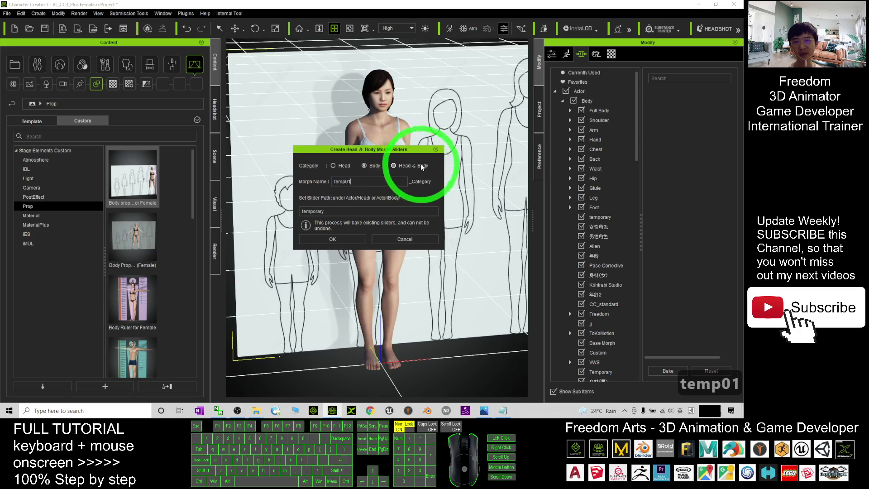
{"action": "left_click", "coordinate": [335, 211]}
{"action": "left_click", "coordinate": [333, 239]}
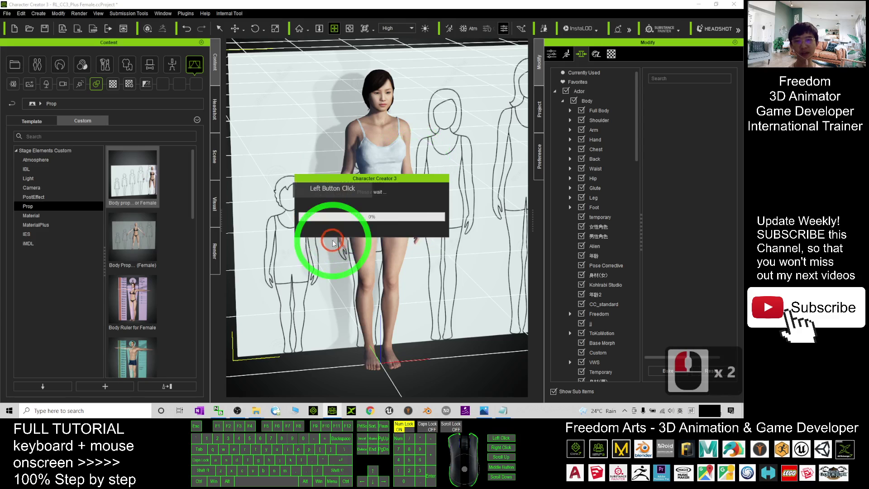
{"action": "left_click", "coordinate": [455, 203]}
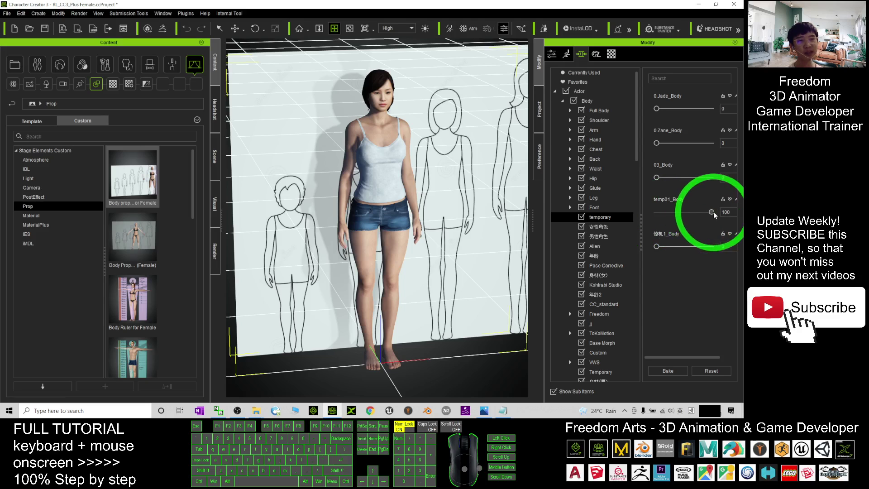
- Return the temp01_Body morph slider to 0 and view the unmorphed character against the reference board
{"action": "left_click", "coordinate": [711, 212]}
{"action": "left_click_drag", "start_coordinate": [712, 213], "coordinate": [416, 154]}
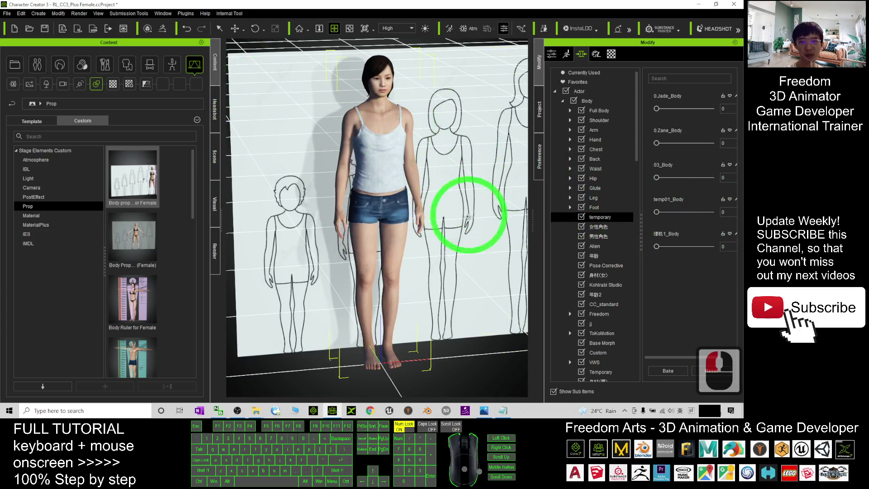
{"action": "left_click_drag", "start_coordinate": [466, 206], "coordinate": [360, 194]}
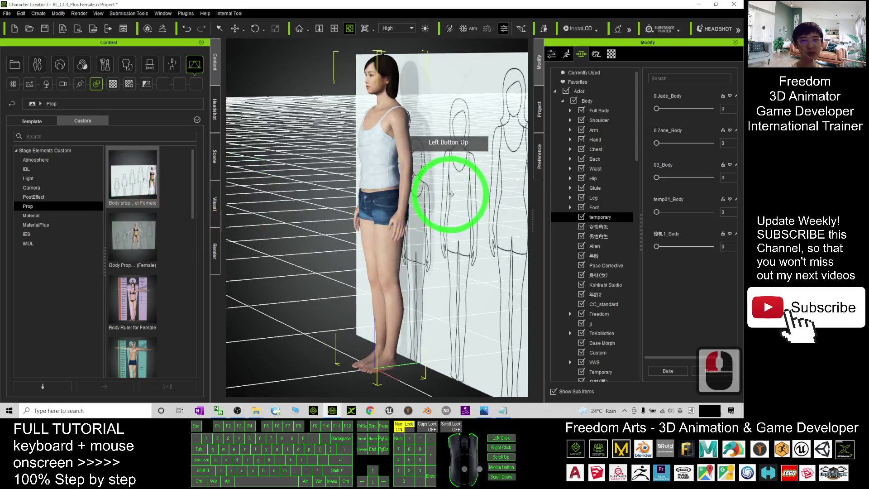
{"action": "scroll", "coordinate": [458, 193], "scroll_direction": "up", "scroll_amount": 6}
{"action": "left_click_drag", "start_coordinate": [471, 213], "coordinate": [398, 189]}
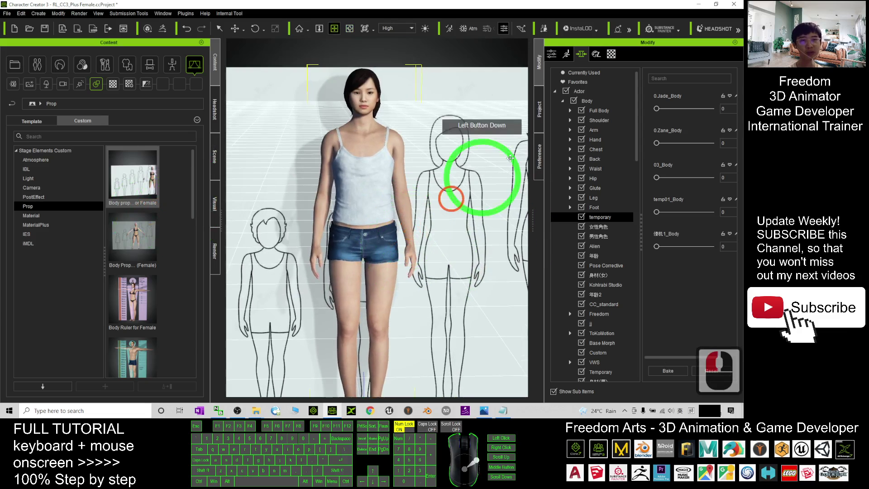
- Filter the Body morphs by "scale" and set Character Scale A to -55 to shrink the whole character
{"action": "left_click", "coordinate": [597, 100]}
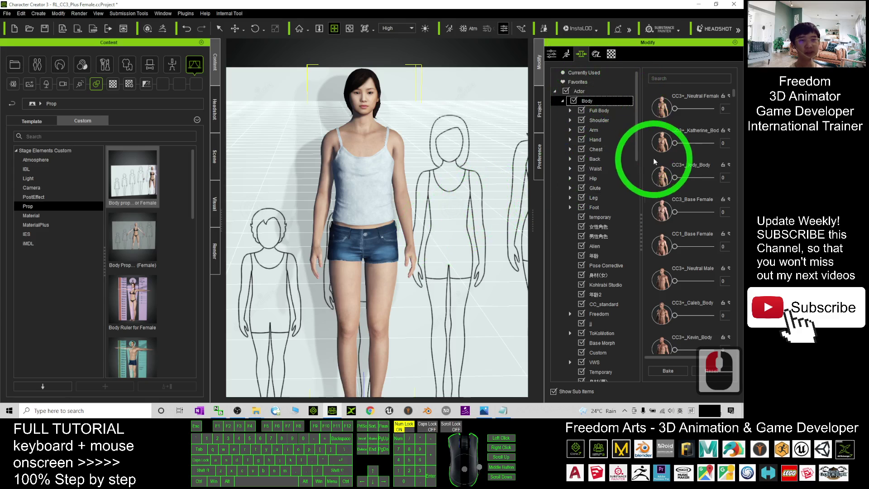
{"action": "double_click", "coordinate": [663, 78]}
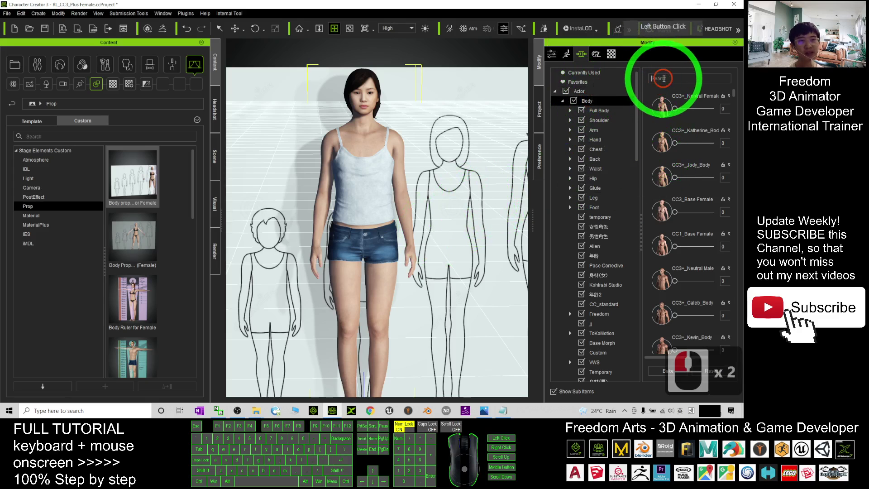
{"action": "type", "text": "scale"}
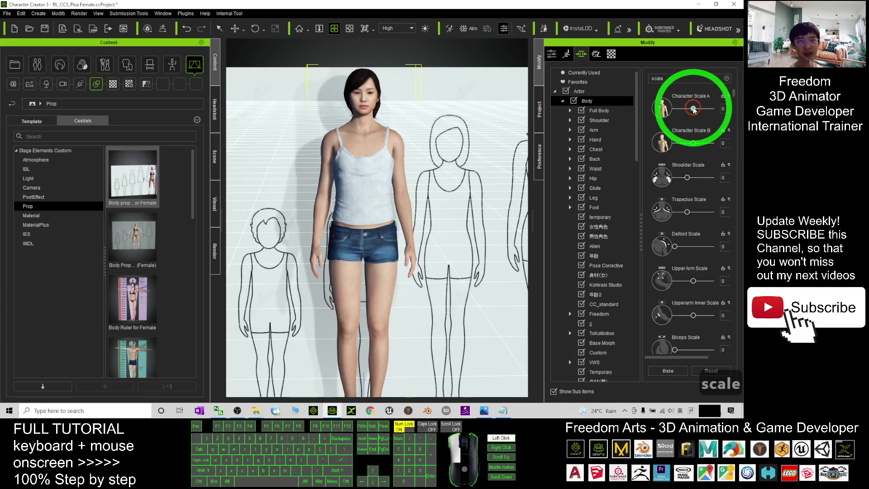
{"action": "left_click_drag", "start_coordinate": [693, 109], "coordinate": [683, 110]}
{"action": "scroll", "coordinate": [418, 335], "scroll_direction": "down", "scroll_amount": 7}
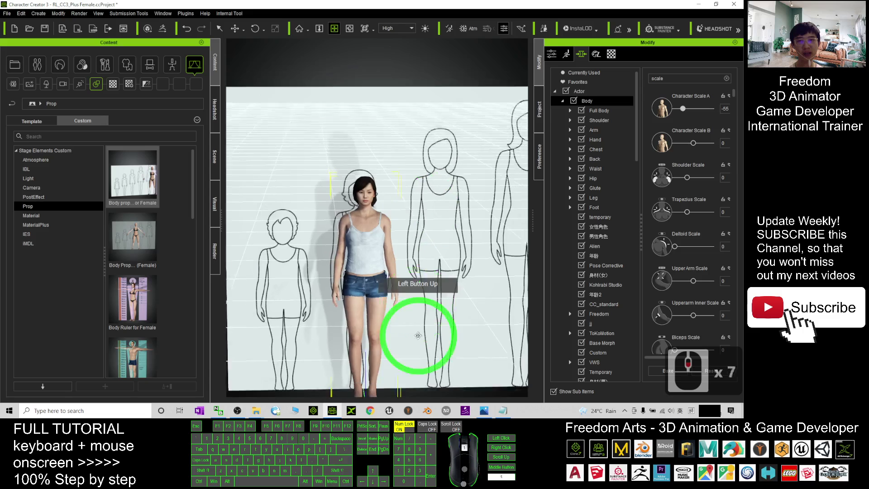
{"action": "key", "text": "c"}
{"action": "left_click_drag", "start_coordinate": [361, 290], "coordinate": [403, 292]}
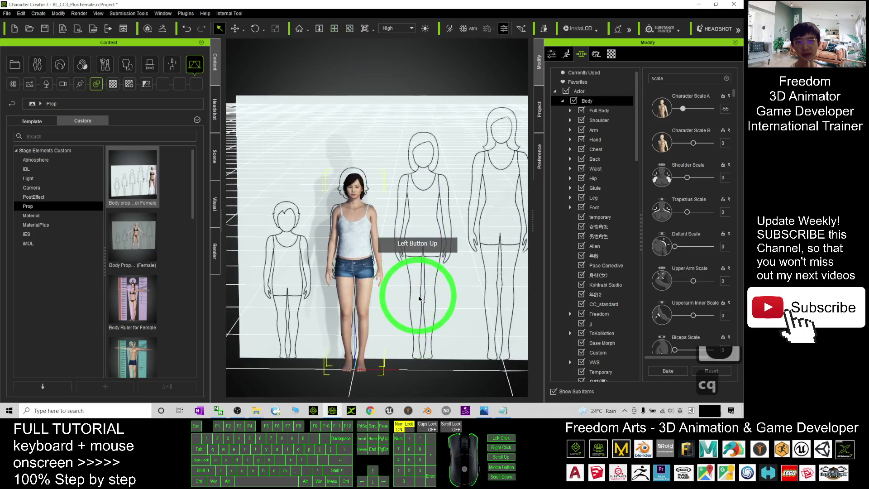
- Move the reference board sideways so the character stands between the second and third figure outlines
{"action": "scroll", "coordinate": [425, 285], "scroll_direction": "down", "scroll_amount": 20}
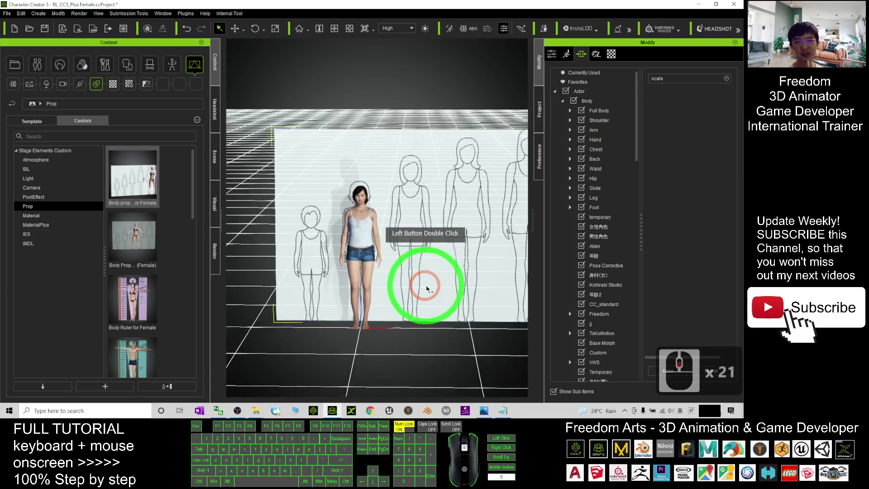
{"action": "key", "text": "w"}
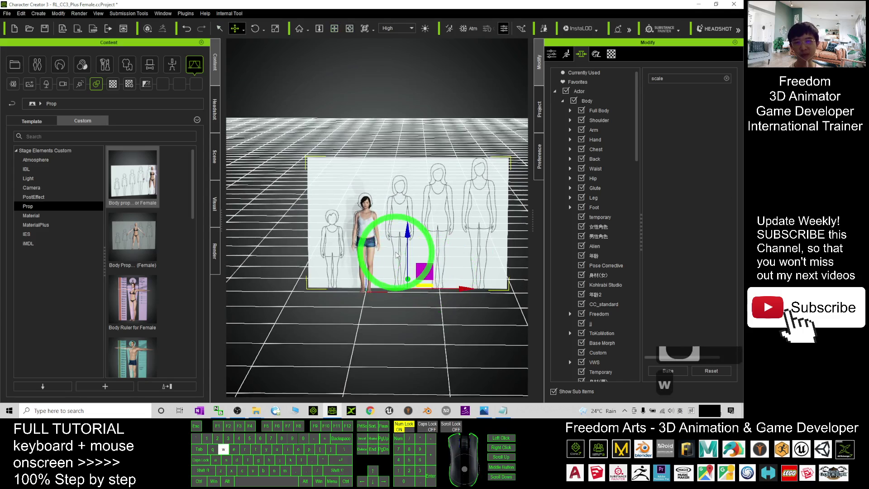
{"action": "left_click_drag", "start_coordinate": [470, 288], "coordinate": [447, 288]}
{"action": "scroll", "coordinate": [360, 267], "scroll_direction": "up", "scroll_amount": 20}
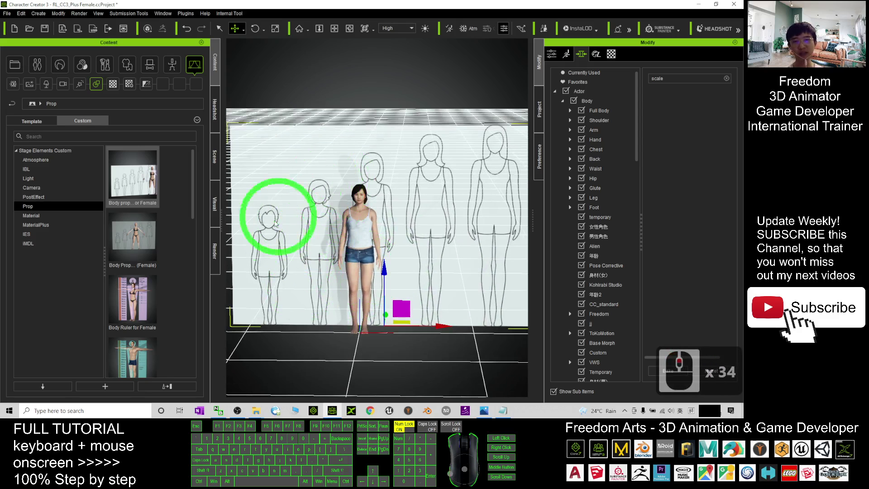
{"action": "scroll", "coordinate": [294, 236], "scroll_direction": "up", "scroll_amount": 20}
{"action": "mouse_move", "coordinate": [371, 251]}
{"action": "left_mouse_down"}
{"action": "mouse_move", "coordinate": [378, 254]}
{"action": "mouse_move", "coordinate": [349, 206]}
{"action": "mouse_move", "coordinate": [305, 227]}
{"action": "mouse_move", "coordinate": [320, 194]}
{"action": "left_mouse_up"}
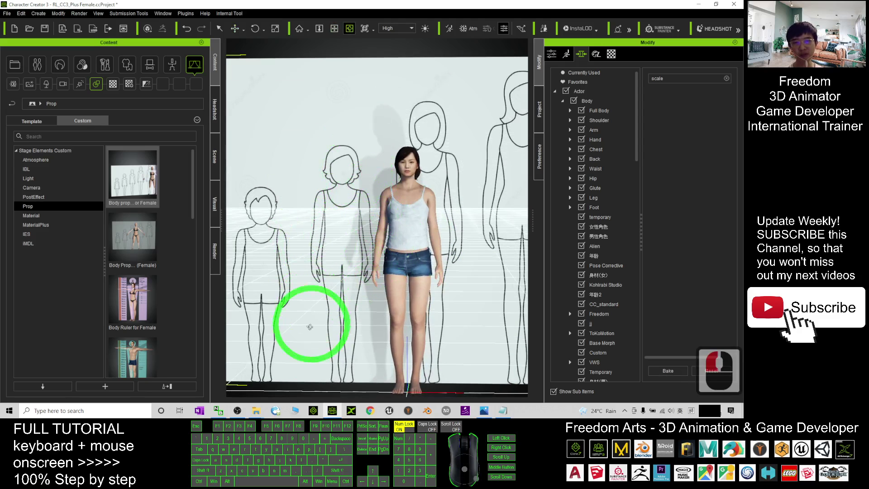
- Move the reference board forward until it stands directly behind the character
{"action": "scroll", "coordinate": [335, 314], "scroll_direction": "down", "scroll_amount": 3}
{"action": "key", "text": "c"}
{"action": "left_click_drag", "start_coordinate": [336, 314], "coordinate": [359, 281]}
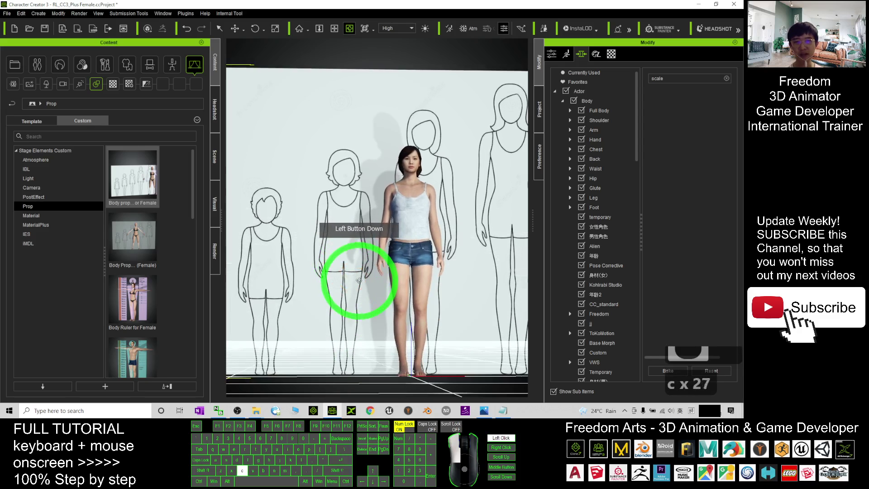
{"action": "scroll", "coordinate": [434, 255], "scroll_direction": "down", "scroll_amount": 7}
{"action": "key", "text": "c"}
{"action": "left_click_drag", "start_coordinate": [458, 221], "coordinate": [463, 304]}
{"action": "left_click", "coordinate": [451, 266]}
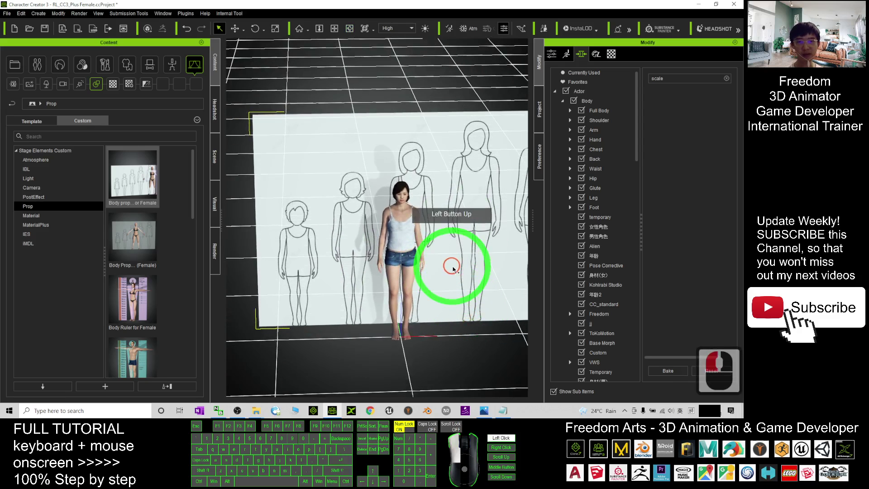
{"action": "double_click", "coordinate": [454, 269]}
{"action": "scroll", "coordinate": [453, 270], "scroll_direction": "down", "scroll_amount": 20}
{"action": "key", "text": "w"}
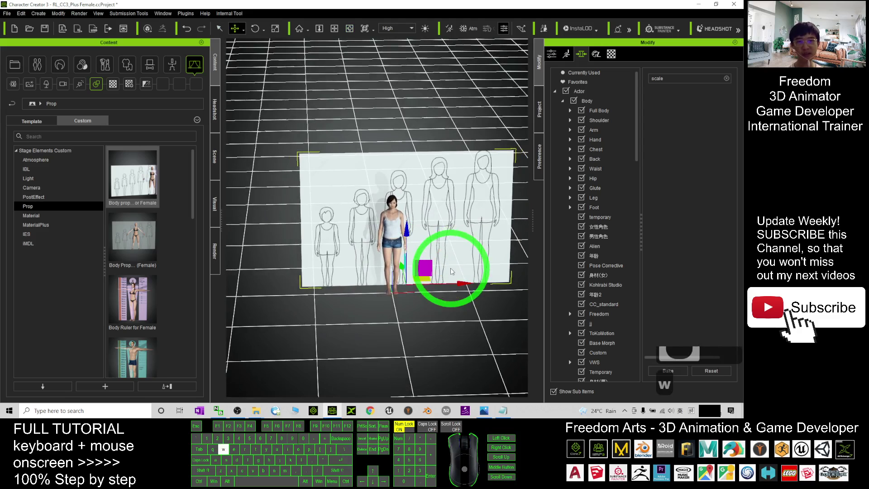
{"action": "left_click_drag", "start_coordinate": [429, 279], "coordinate": [450, 283]}
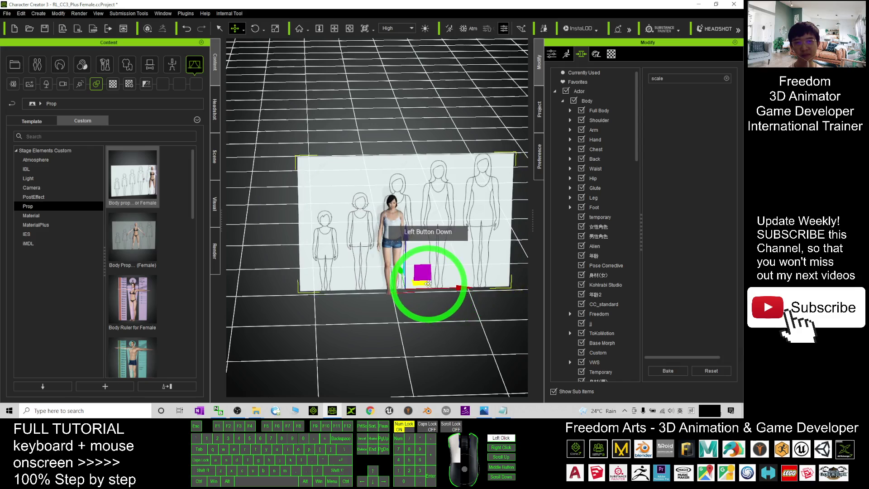
- Examine the character's height, shoulders and legs against the neighbouring outlines from the front
{"action": "scroll", "coordinate": [426, 290], "scroll_direction": "up", "scroll_amount": 20}
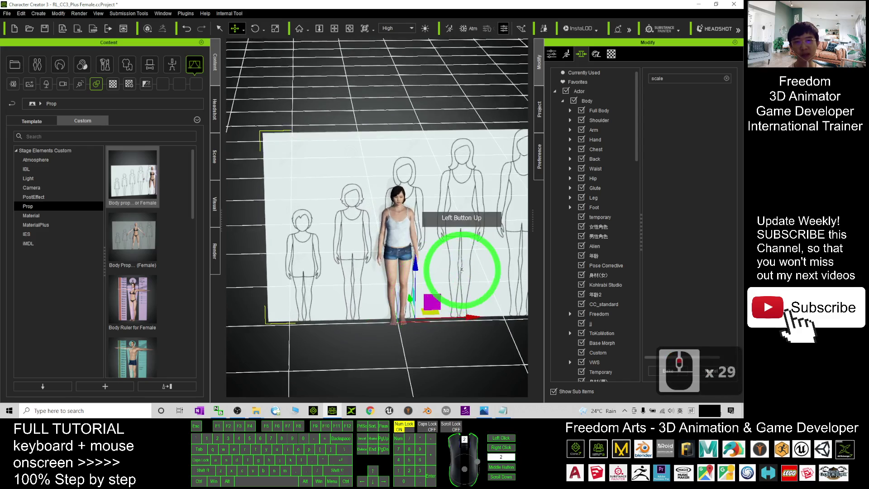
{"action": "key", "text": "c"}
{"action": "left_click_drag", "start_coordinate": [436, 232], "coordinate": [440, 177]}
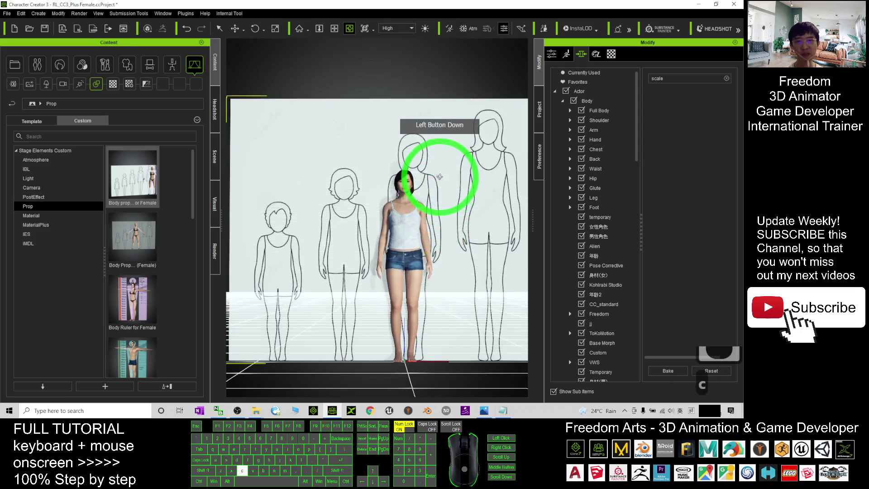
{"action": "scroll", "coordinate": [454, 292], "scroll_direction": "up", "scroll_amount": 18}
{"action": "key", "text": "x"}
{"action": "key", "text": "c"}
{"action": "left_click_drag", "start_coordinate": [444, 284], "coordinate": [425, 252]}
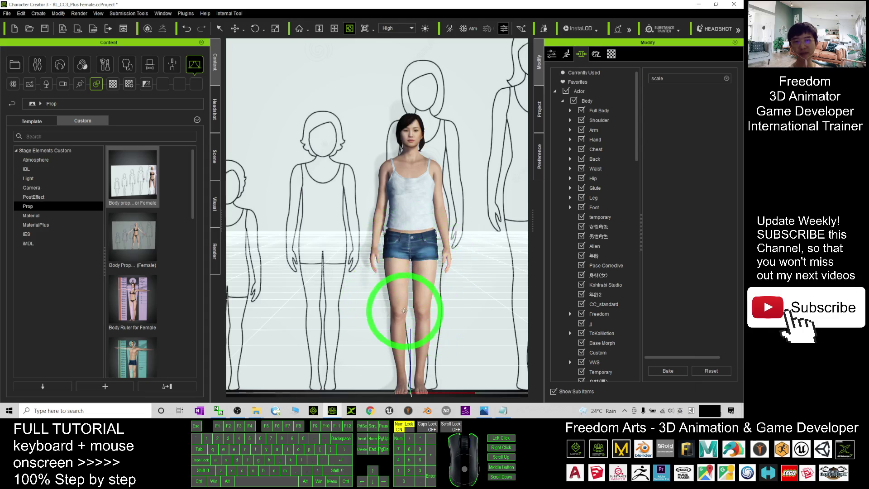
{"action": "left_click_drag", "start_coordinate": [444, 200], "coordinate": [413, 144]}
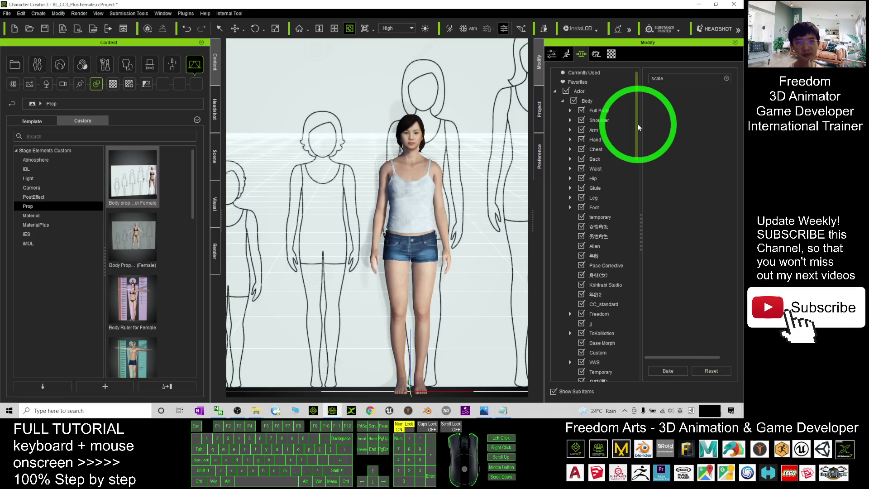
- Show all Full Body morphs by selecting that category and clearing the "scale" filter
{"action": "left_click", "coordinate": [602, 111]}
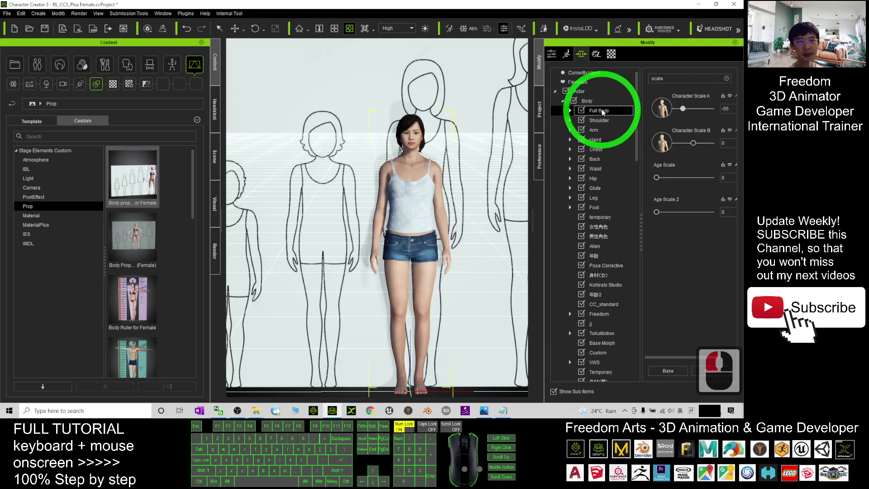
{"action": "double_click", "coordinate": [657, 79]}
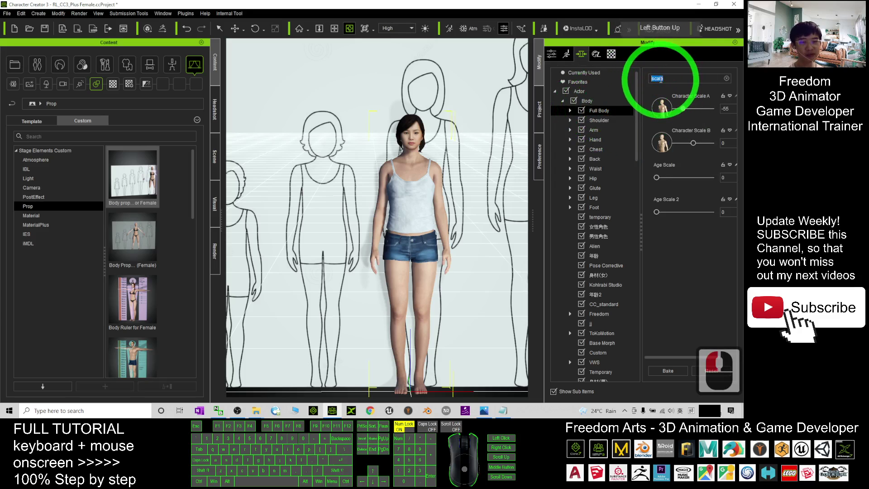
{"action": "key", "text": "BackSpace"}
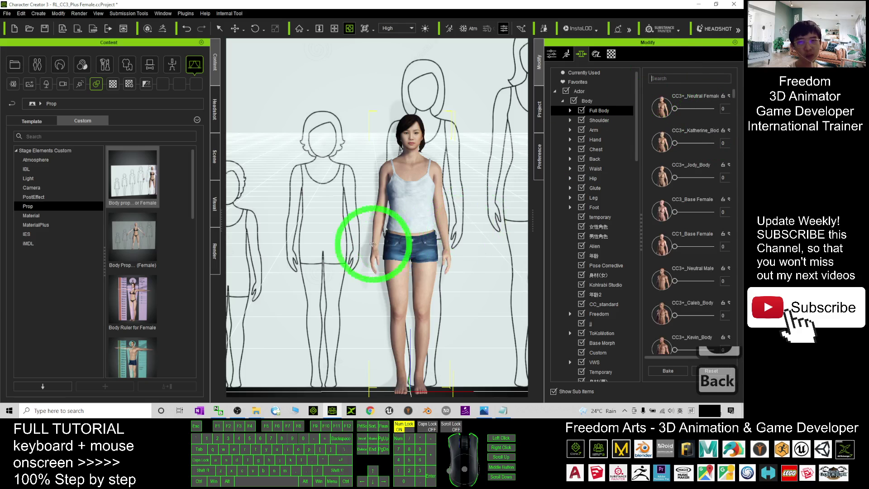
{"action": "left_click_drag", "start_coordinate": [344, 270], "coordinate": [442, 237]}
{"action": "scroll", "coordinate": [452, 217], "scroll_direction": "up", "scroll_amount": 7}
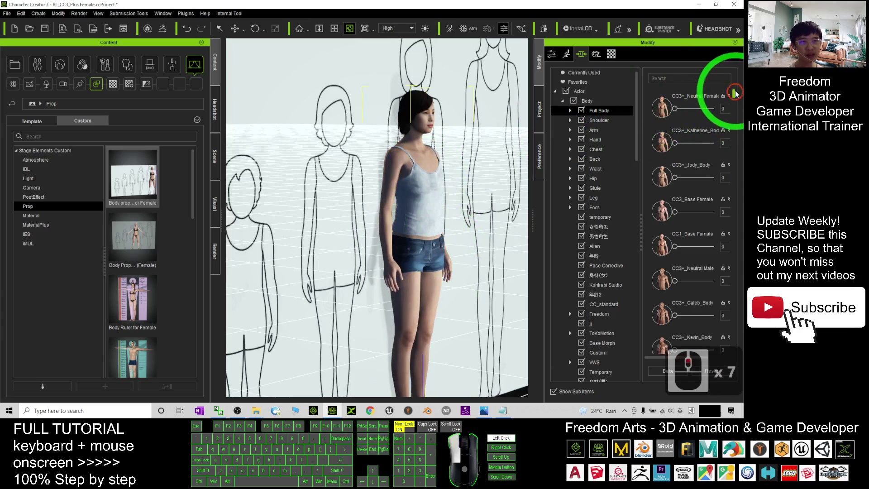
- Set the CC3+_Neutral Female body morph to 40
{"action": "left_click", "coordinate": [678, 108]}
{"action": "left_click_drag", "start_coordinate": [675, 109], "coordinate": [690, 109]}
{"action": "key", "text": "c"}
{"action": "left_click_drag", "start_coordinate": [486, 237], "coordinate": [448, 217]}
{"action": "left_click_drag", "start_coordinate": [417, 192], "coordinate": [251, 192]}
{"action": "left_click", "coordinate": [685, 112]}
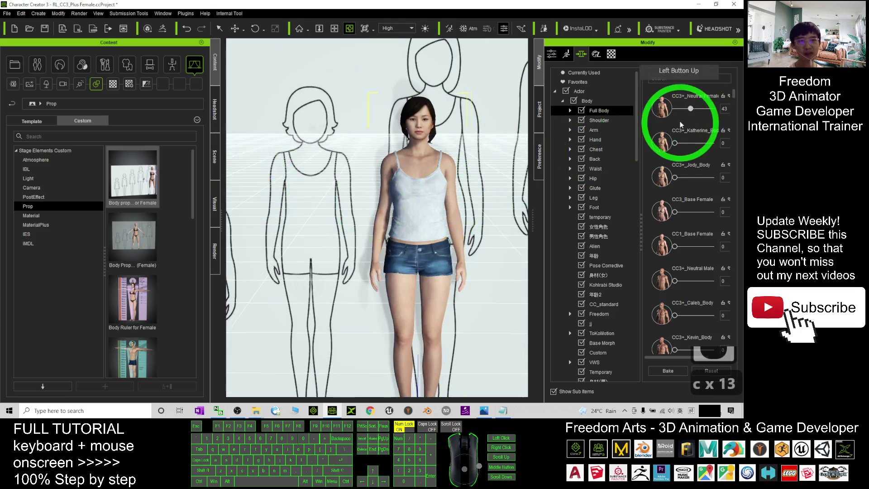
{"action": "left_click_drag", "start_coordinate": [689, 109], "coordinate": [688, 109]}
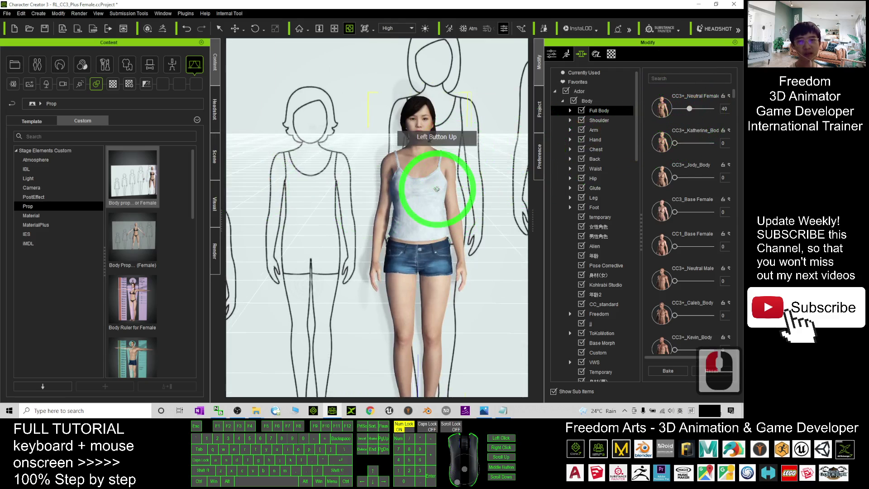
- Set the Leg Length morph in the Leg category to 5, judging the legs against the figure outlines
{"action": "scroll", "coordinate": [435, 190], "scroll_direction": "down", "scroll_amount": 14}
{"action": "scroll", "coordinate": [443, 223], "scroll_direction": "up", "scroll_amount": 7}
{"action": "scroll", "coordinate": [409, 176], "scroll_direction": "up", "scroll_amount": 5}
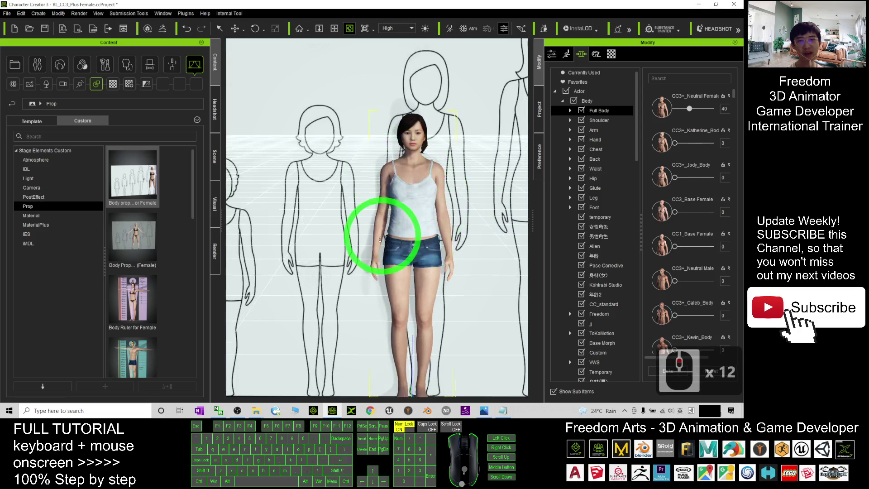
{"action": "left_click_drag", "start_coordinate": [431, 290], "coordinate": [427, 242]}
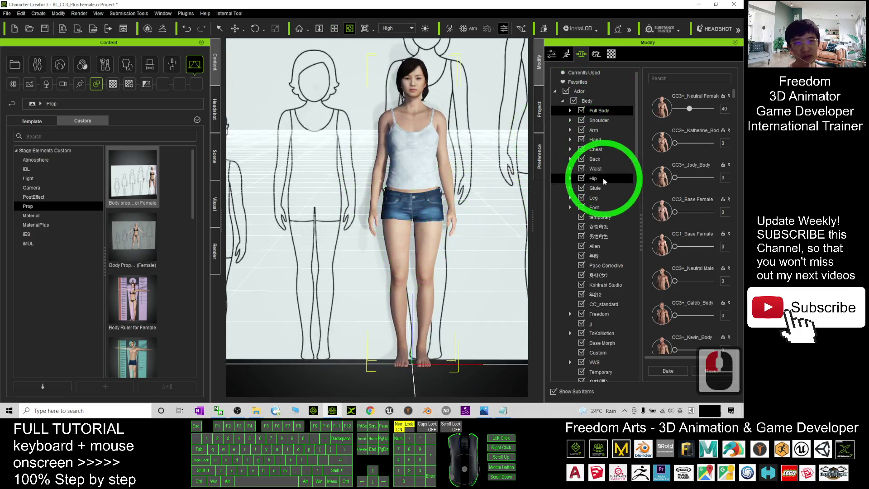
{"action": "left_click", "coordinate": [593, 198]}
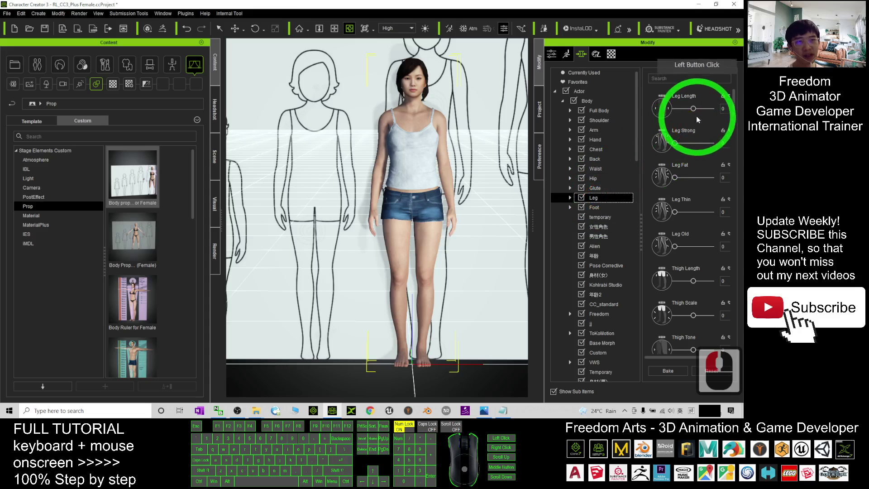
{"action": "left_click_drag", "start_coordinate": [693, 109], "coordinate": [693, 109]}
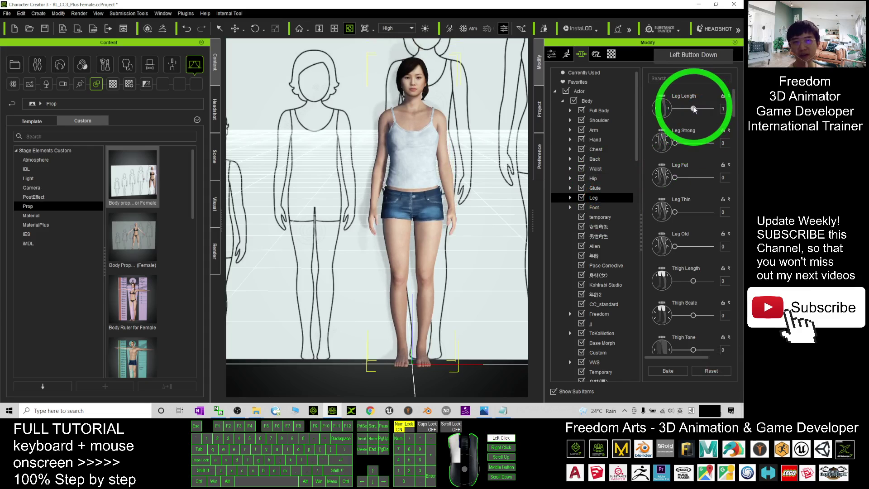
{"action": "left_click_drag", "start_coordinate": [693, 109], "coordinate": [695, 109]}
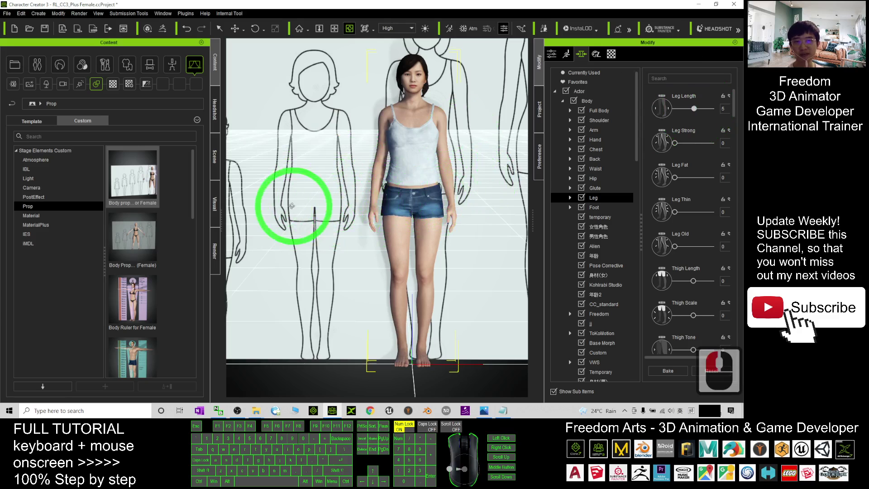
- Set the Chest Height morph in the Chest category to 1, judging the torso against the figure outlines
{"action": "scroll", "coordinate": [292, 206], "scroll_direction": "down", "scroll_amount": 6}
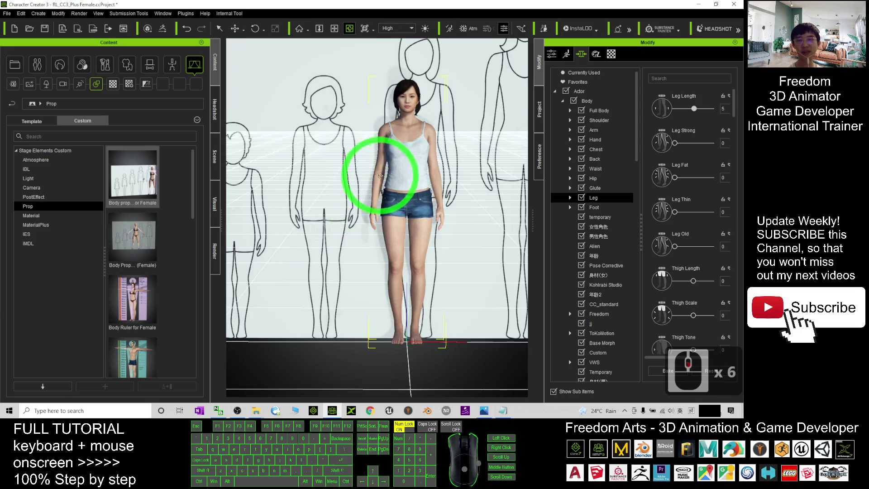
{"action": "scroll", "coordinate": [385, 176], "scroll_direction": "up", "scroll_amount": 11}
{"action": "left_click_drag", "start_coordinate": [437, 126], "coordinate": [418, 225]}
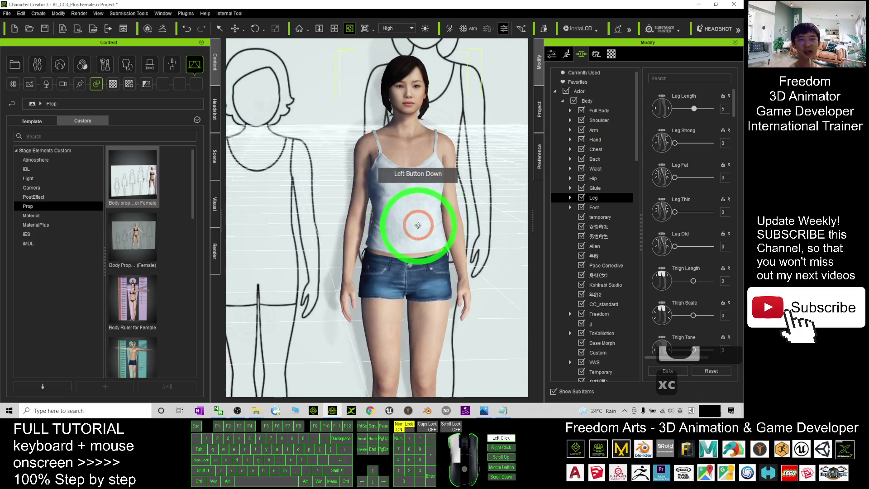
{"action": "left_click", "coordinate": [596, 149]}
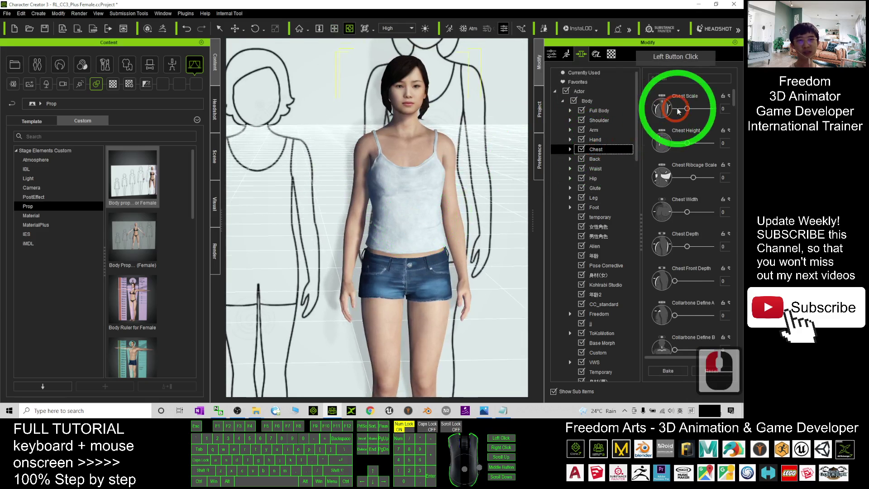
{"action": "scroll", "coordinate": [379, 195], "scroll_direction": "up", "scroll_amount": 8}
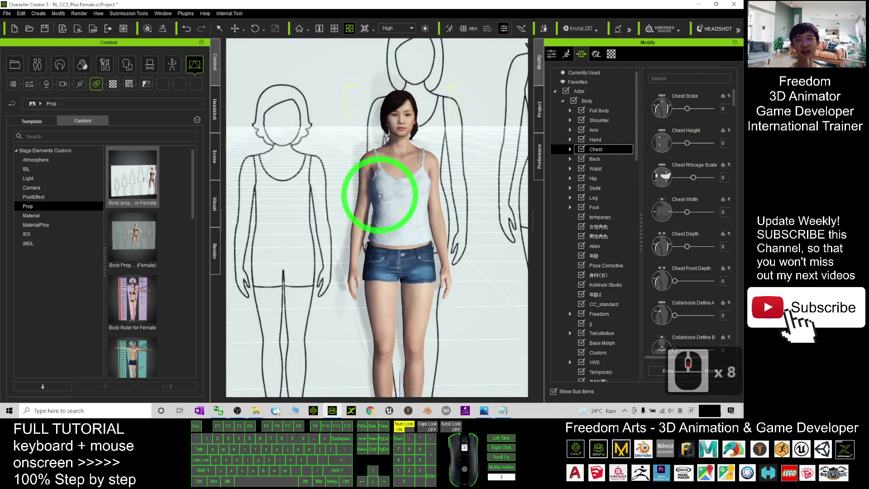
{"action": "scroll", "coordinate": [379, 194], "scroll_direction": "down", "scroll_amount": 3}
{"action": "mouse_move", "coordinate": [687, 143]}
{"action": "left_mouse_down"}
{"action": "mouse_move", "coordinate": [724, 143]}
{"action": "mouse_move", "coordinate": [688, 145]}
{"action": "left_mouse_up"}
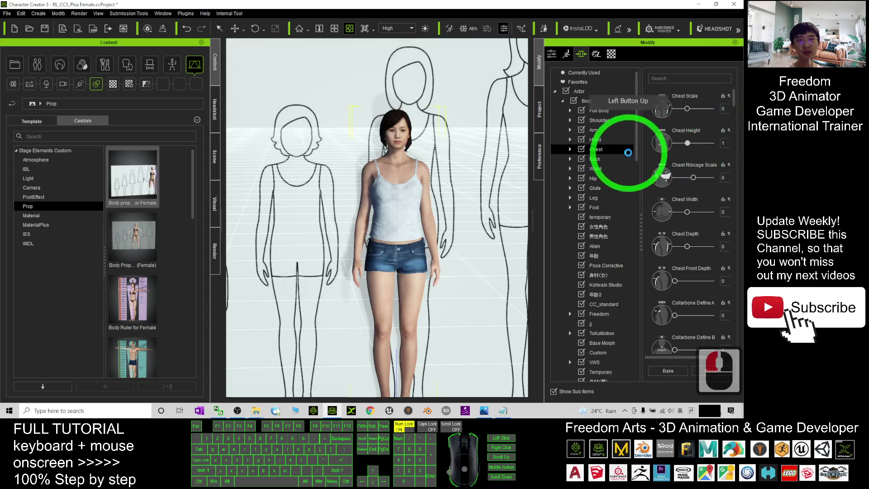
- Set the Abdomen Length morph in the Waist category to 17 and compare the torso with the outlines
{"action": "left_click", "coordinate": [595, 168]}
{"action": "left_click", "coordinate": [685, 110]}
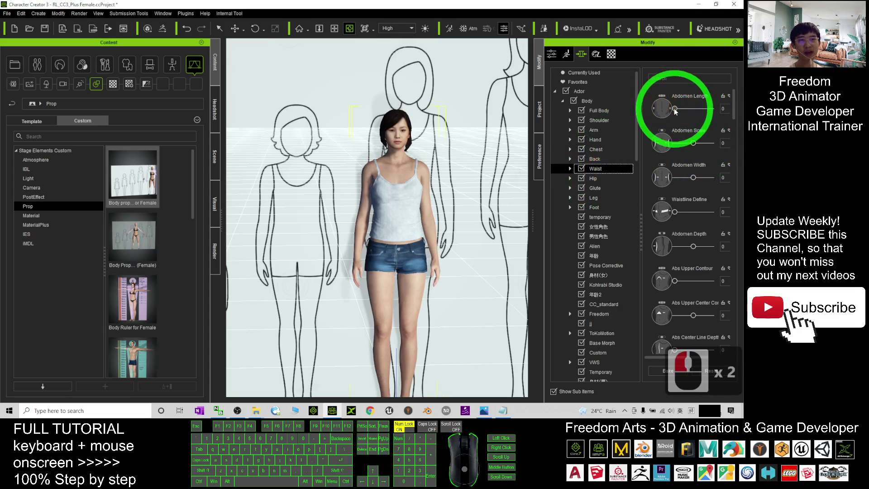
{"action": "left_click_drag", "start_coordinate": [685, 109], "coordinate": [682, 112]}
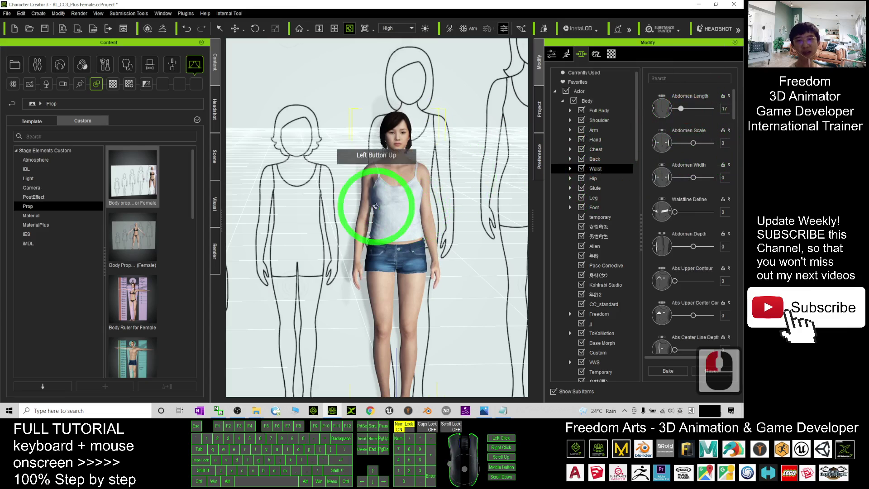
{"action": "key", "text": "c"}
{"action": "mouse_move", "coordinate": [350, 269]}
{"action": "left_mouse_down"}
{"action": "mouse_move", "coordinate": [320, 258]}
{"action": "mouse_move", "coordinate": [347, 265]}
{"action": "mouse_move", "coordinate": [351, 254]}
{"action": "left_mouse_up"}
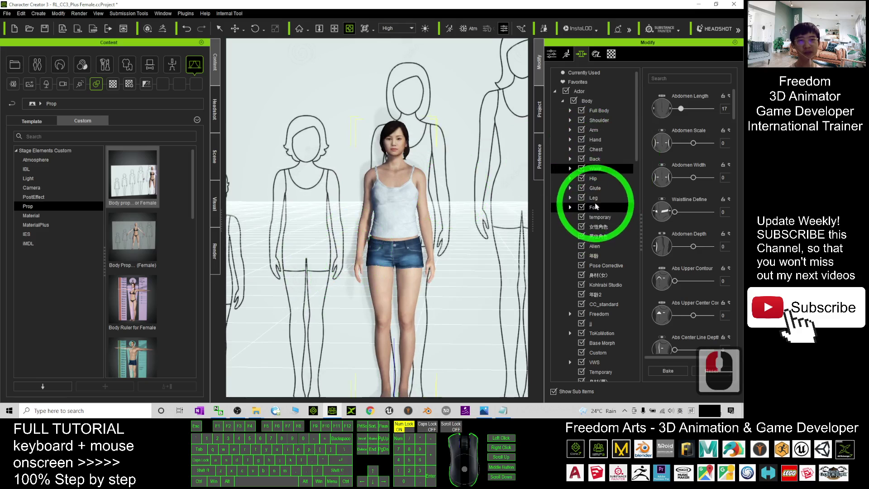
- Set the Arm Length morph in the Arm category to -15
{"action": "left_click", "coordinate": [593, 139]}
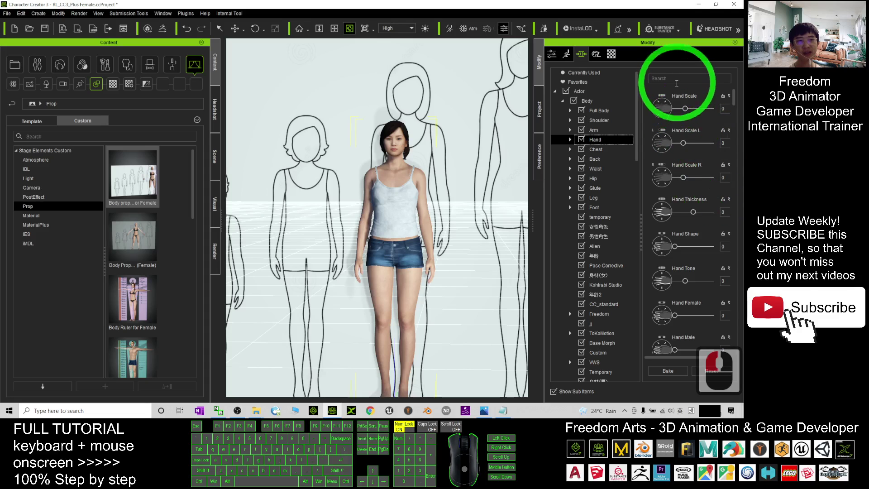
{"action": "left_click", "coordinate": [593, 130]}
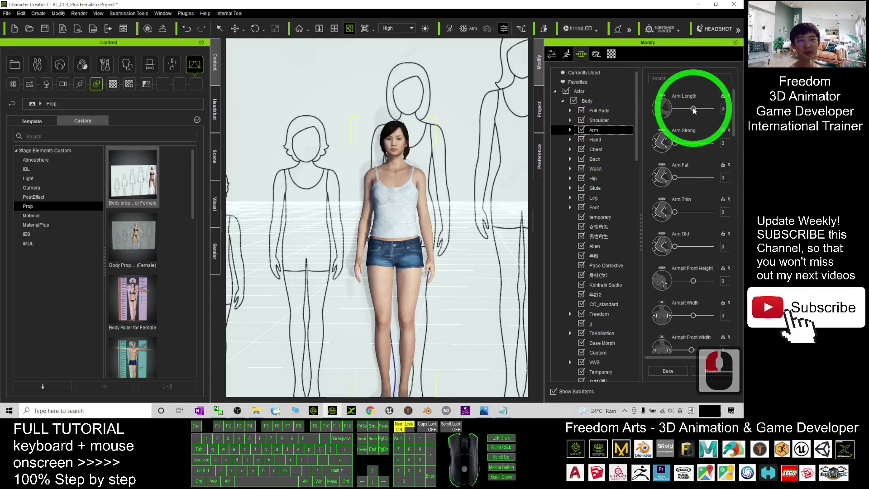
{"action": "left_click_drag", "start_coordinate": [692, 109], "coordinate": [688, 111]}
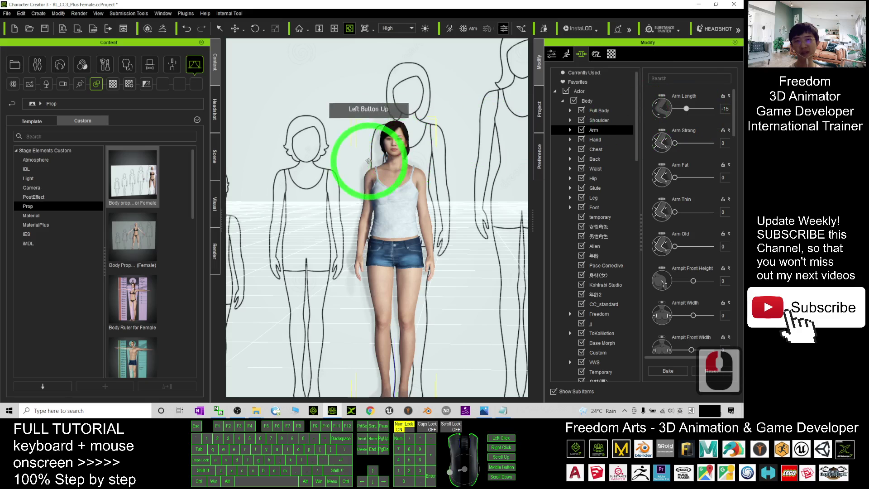
- Examine the character's arms and torso against the neighbouring outlines, both up close and at full height
{"action": "scroll", "coordinate": [334, 189], "scroll_direction": "up", "scroll_amount": 10}
{"action": "key", "text": "x"}
{"action": "key", "text": "c"}
{"action": "left_click_drag", "start_coordinate": [324, 182], "coordinate": [297, 106]}
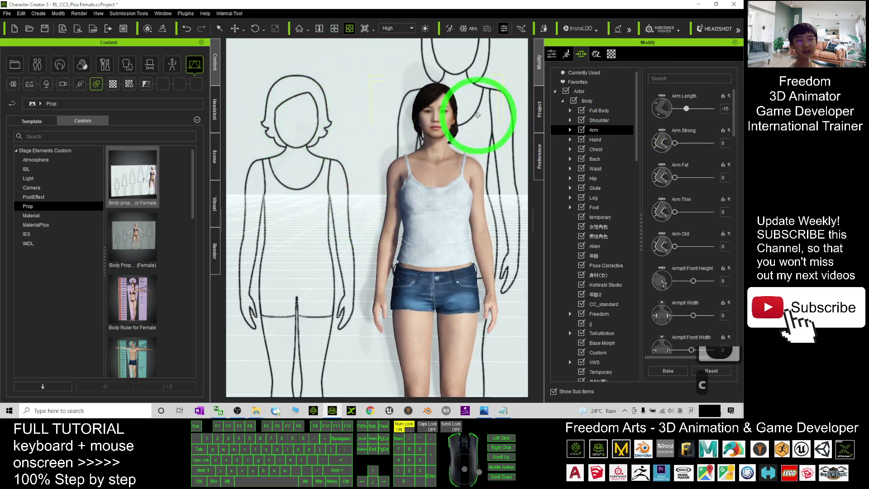
{"action": "scroll", "coordinate": [416, 133], "scroll_direction": "down", "scroll_amount": 16}
{"action": "left_click_drag", "start_coordinate": [397, 175], "coordinate": [404, 209]}
{"action": "scroll", "coordinate": [415, 219], "scroll_direction": "up", "scroll_amount": 2}
{"action": "scroll", "coordinate": [423, 258], "scroll_direction": "up", "scroll_amount": 5}
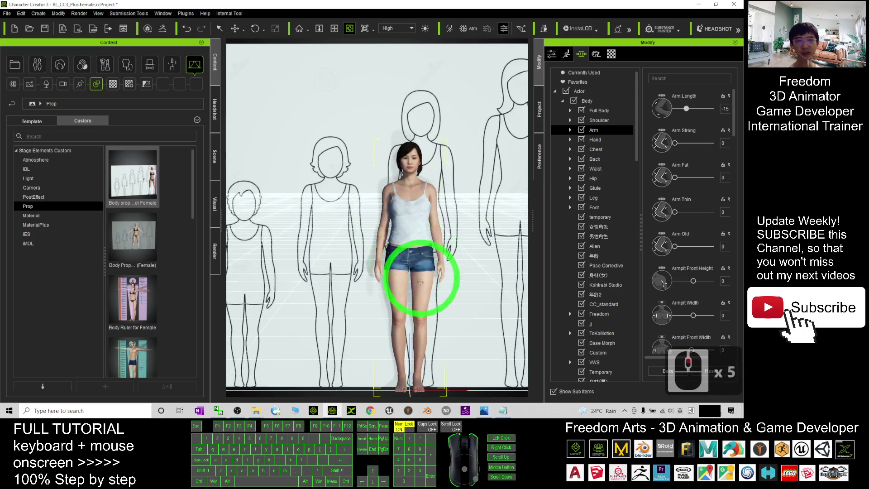
{"action": "scroll", "coordinate": [431, 292], "scroll_direction": "up", "scroll_amount": 2}
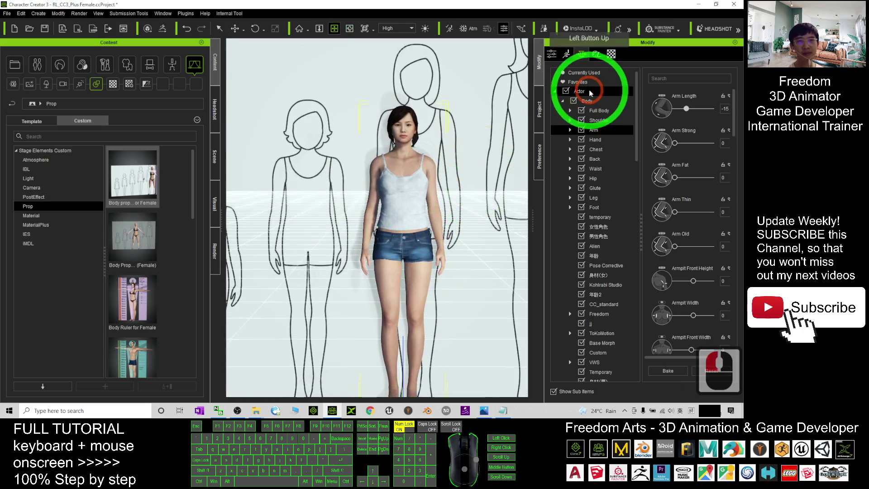
- List the currently used morphs and compare the character's overall proportions with the outlines on the reference prop
{"action": "left_click", "coordinate": [597, 120]}
{"action": "left_click", "coordinate": [584, 73]}
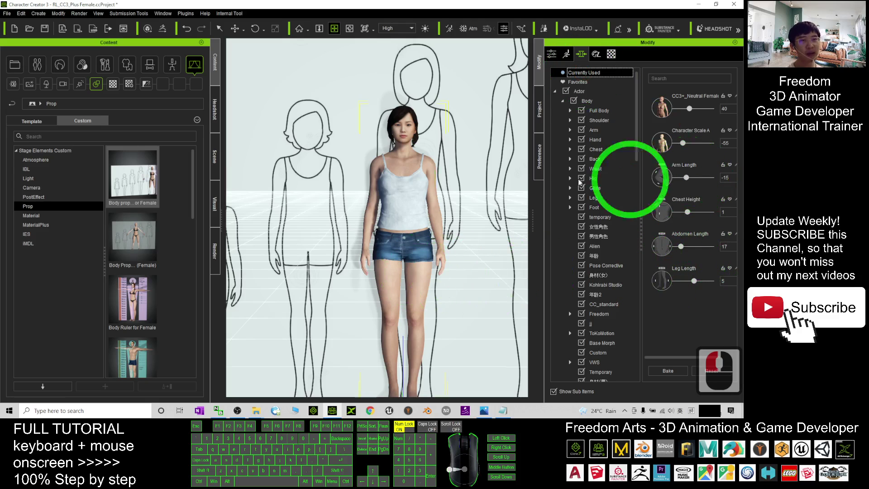
{"action": "scroll", "coordinate": [382, 203], "scroll_direction": "down", "scroll_amount": 16}
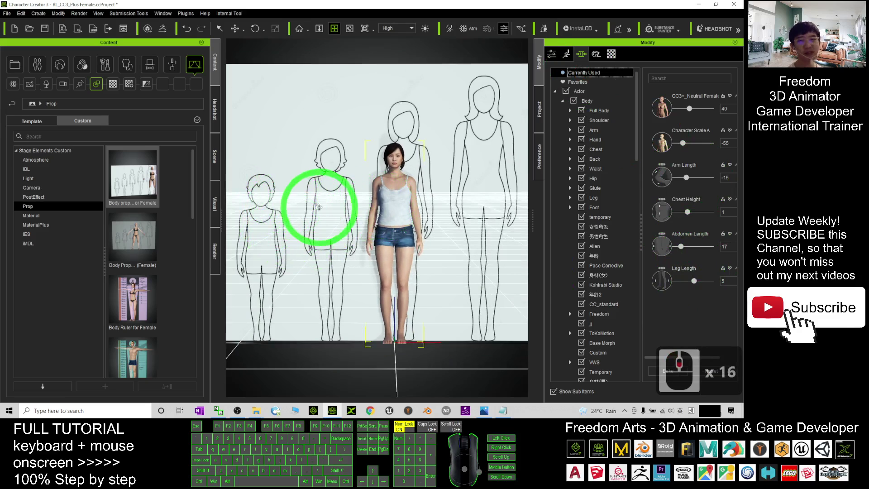
{"action": "left_click_drag", "start_coordinate": [311, 221], "coordinate": [358, 176]}
{"action": "scroll", "coordinate": [358, 175], "scroll_direction": "up", "scroll_amount": 8}
{"action": "scroll", "coordinate": [358, 175], "scroll_direction": "up", "scroll_amount": 8}
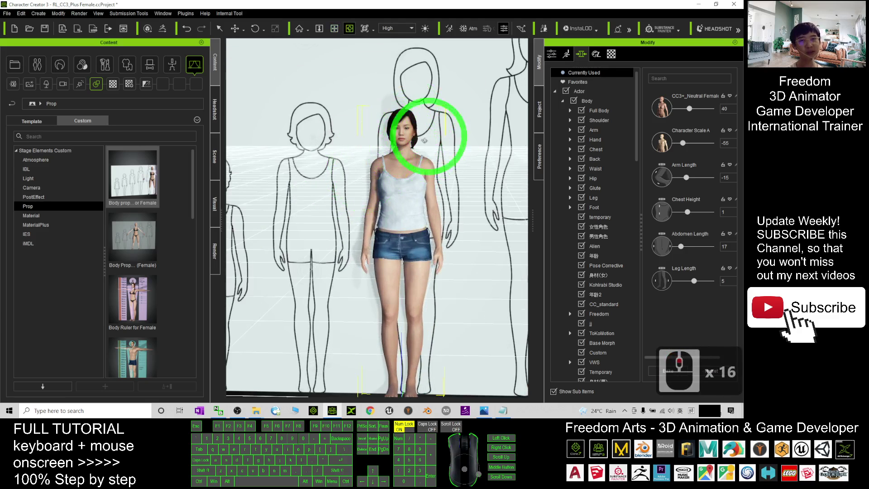
{"action": "scroll", "coordinate": [403, 149], "scroll_direction": "down", "scroll_amount": 10}
{"action": "key", "text": "c"}
{"action": "key", "text": "c"}
{"action": "left_click_drag", "start_coordinate": [378, 225], "coordinate": [271, 210]}
{"action": "scroll", "coordinate": [393, 211], "scroll_direction": "down", "scroll_amount": 20}
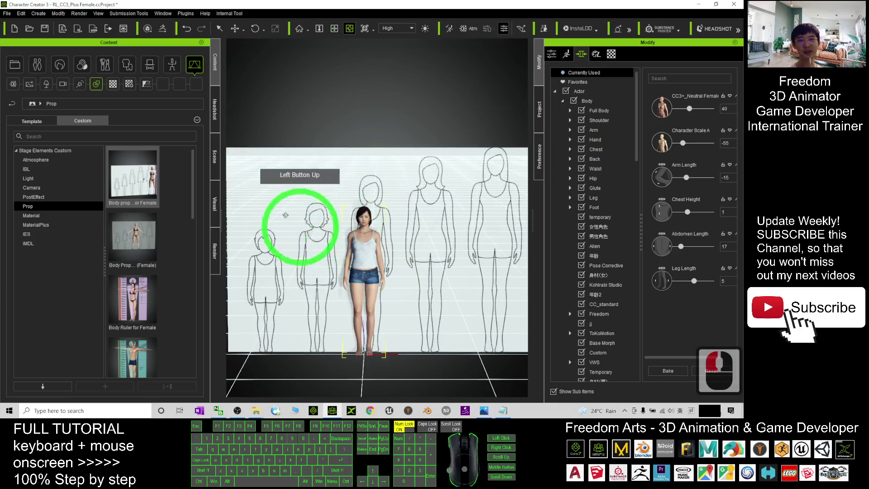
{"action": "scroll", "coordinate": [342, 223], "scroll_direction": "up", "scroll_amount": 20}
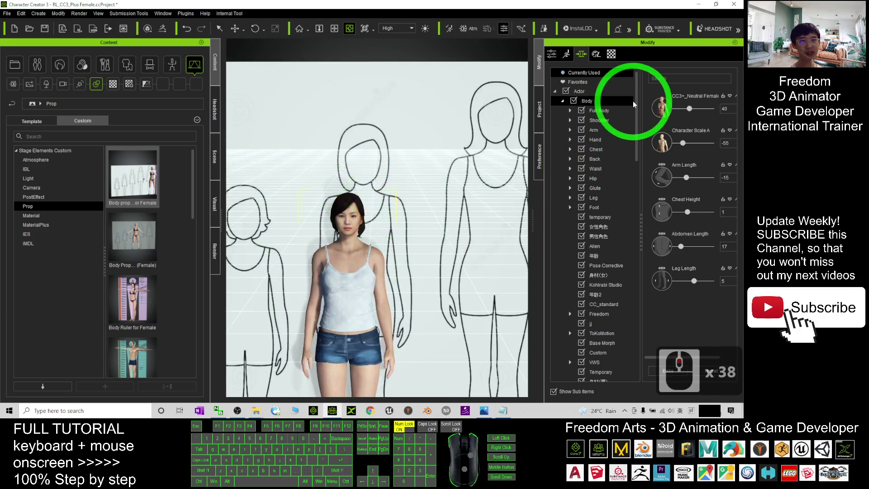
- Filter the Full Head morphs in the Head category by "scale"
{"action": "left_click_drag", "start_coordinate": [636, 100], "coordinate": [643, 143]}
{"action": "left_click", "coordinate": [587, 237]}
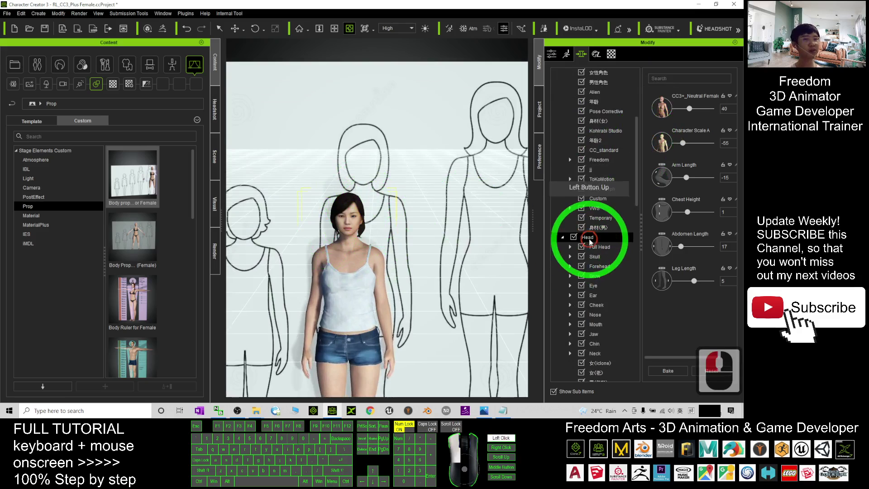
{"action": "left_click", "coordinate": [598, 247]}
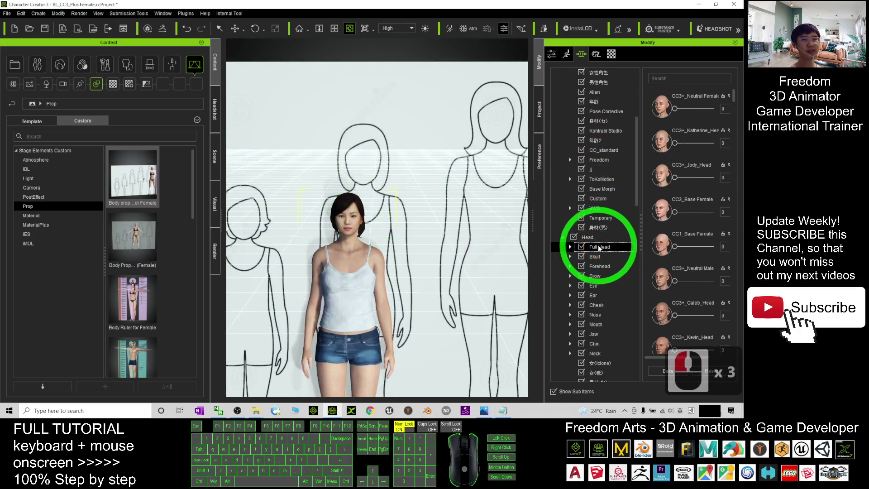
{"action": "left_click", "coordinate": [666, 79]}
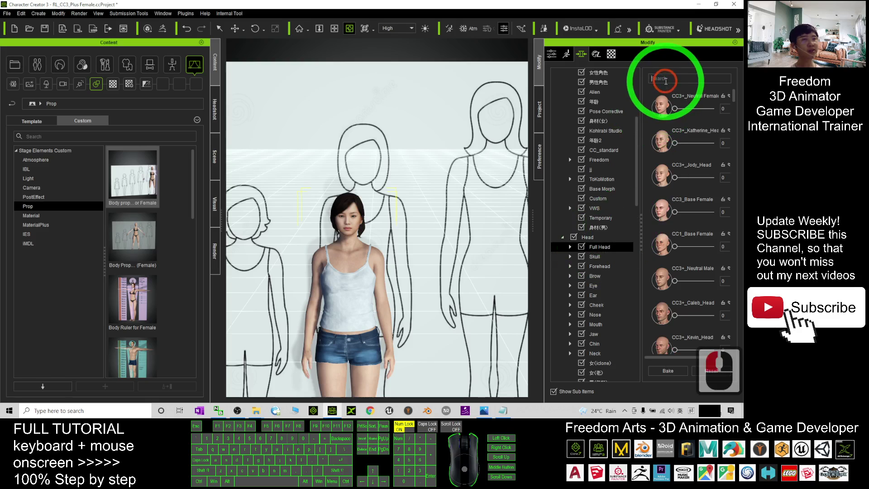
{"action": "type", "text": "scale"}
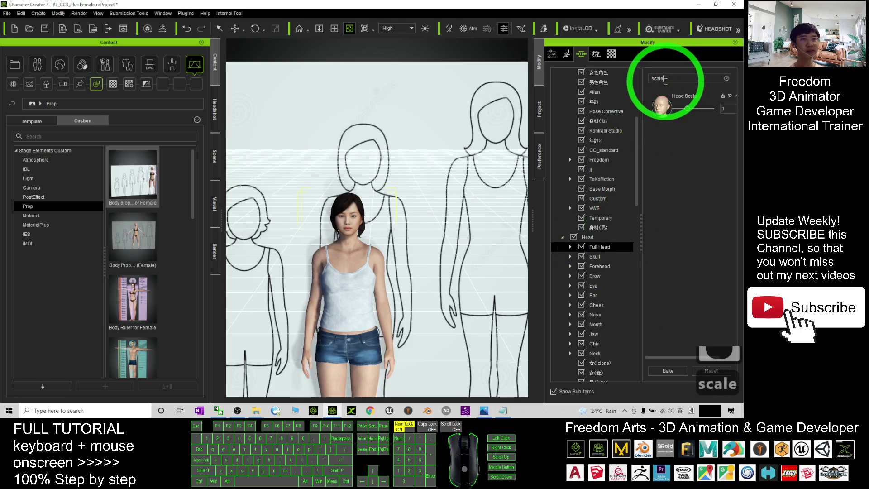
- Set the Head Scale morph to 48, judging the head size against the figure outlines
{"action": "left_click_drag", "start_coordinate": [688, 111], "coordinate": [701, 109]}
{"action": "scroll", "coordinate": [434, 270], "scroll_direction": "down", "scroll_amount": 10}
{"action": "key", "text": "x"}
{"action": "left_click_drag", "start_coordinate": [427, 272], "coordinate": [502, 209]}
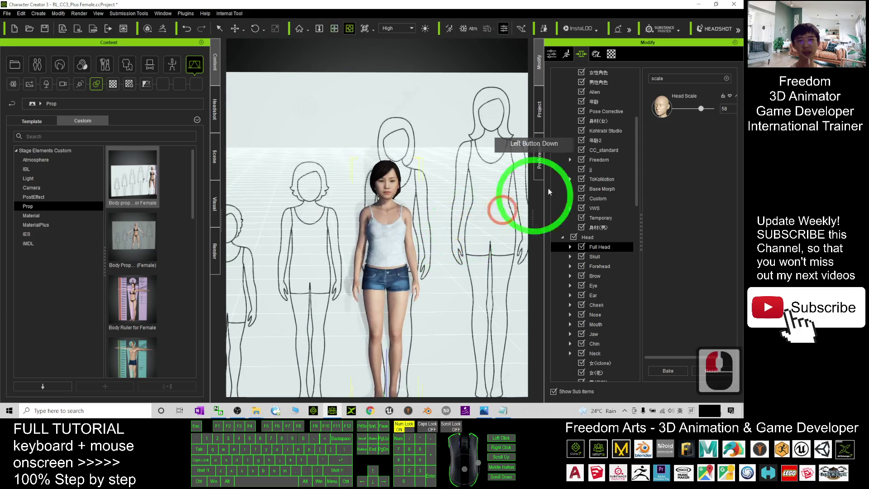
{"action": "left_click", "coordinate": [699, 110]}
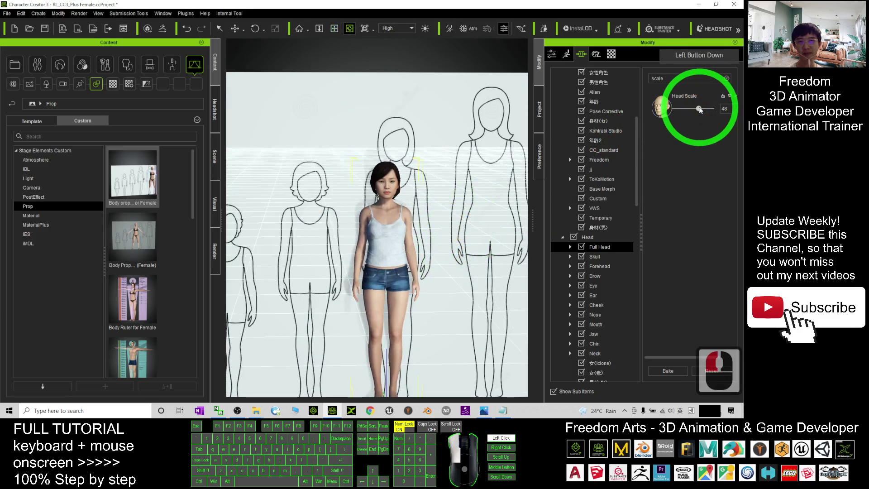
- Select the figure outline prop and move it back, farther behind the character
{"action": "scroll", "coordinate": [368, 252], "scroll_direction": "down", "scroll_amount": 13}
{"action": "left_click_drag", "start_coordinate": [403, 252], "coordinate": [626, 259]}
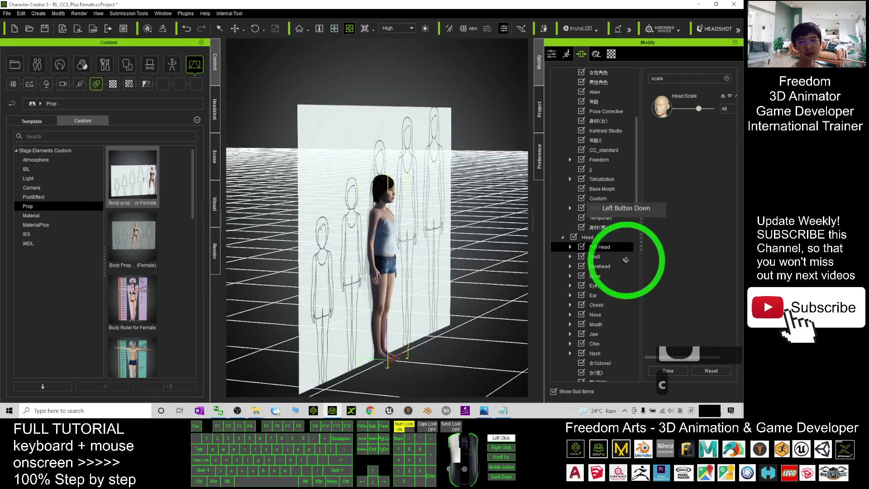
{"action": "scroll", "coordinate": [427, 267], "scroll_direction": "down", "scroll_amount": 3}
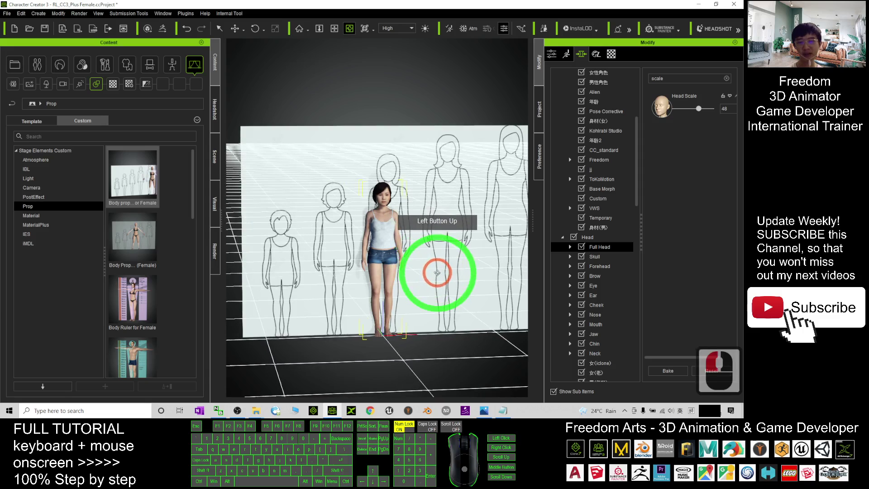
{"action": "double_click", "coordinate": [433, 280]}
{"action": "key", "text": "s"}
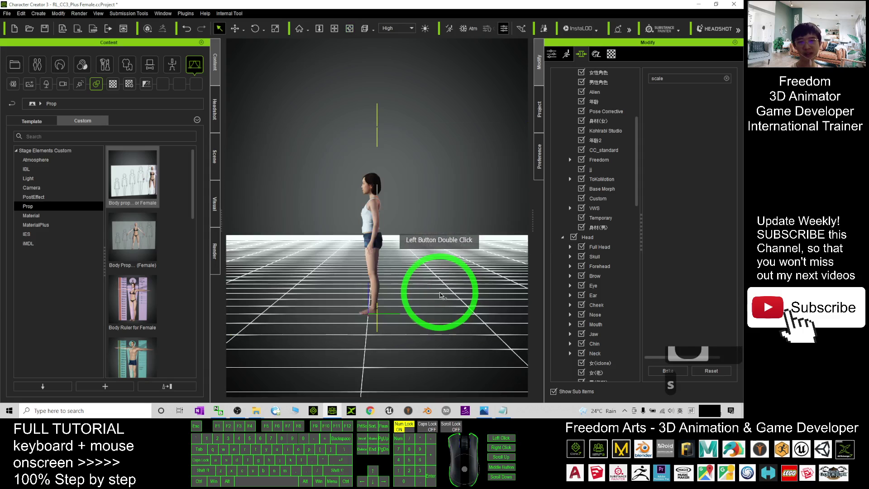
{"action": "left_click_drag", "start_coordinate": [353, 287], "coordinate": [443, 262]}
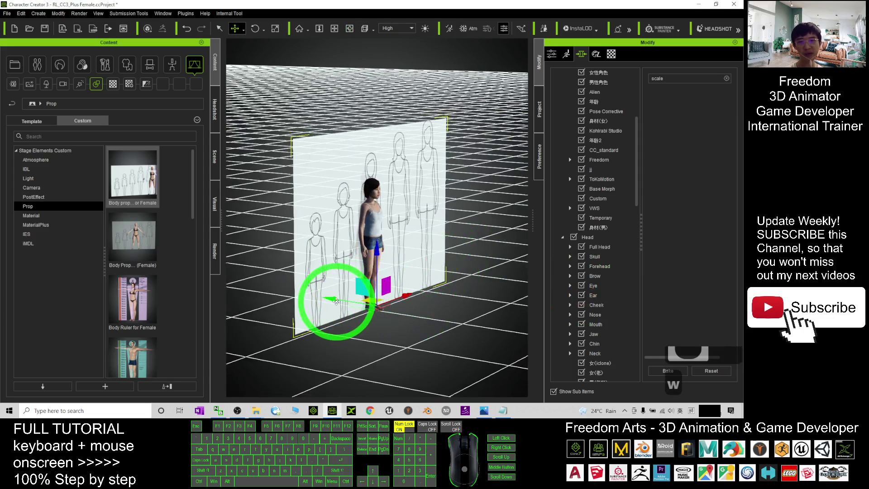
{"action": "key", "text": "c"}
{"action": "left_click_drag", "start_coordinate": [330, 254], "coordinate": [299, 217]}
- Examine the character's head, shoulders and torso up close from the front
{"action": "scroll", "coordinate": [349, 215], "scroll_direction": "up", "scroll_amount": 19}
{"action": "scroll", "coordinate": [349, 215], "scroll_direction": "up", "scroll_amount": 9}
{"action": "key", "text": "x"}
{"action": "left_click_drag", "start_coordinate": [386, 228], "coordinate": [379, 192]}
{"action": "key", "text": "c"}
{"action": "scroll", "coordinate": [378, 193], "scroll_direction": "up", "scroll_amount": 2}
{"action": "scroll", "coordinate": [378, 193], "scroll_direction": "up", "scroll_amount": 20}
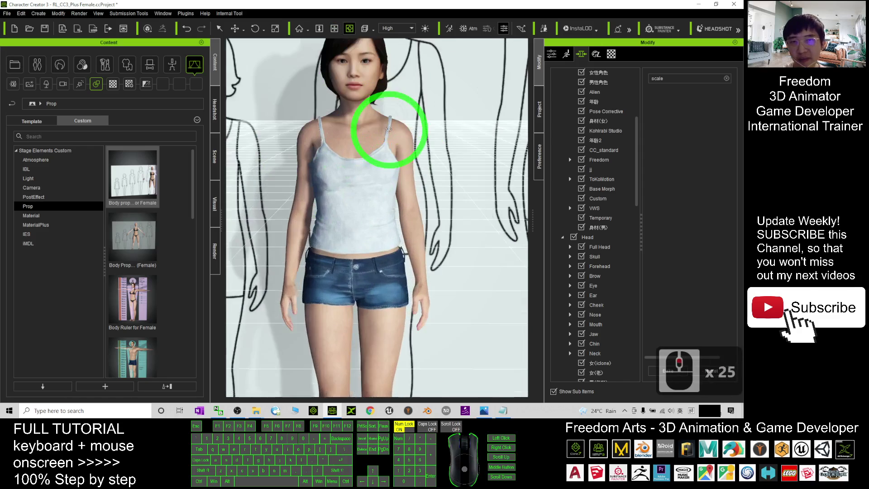
{"action": "left_click_drag", "start_coordinate": [382, 146], "coordinate": [448, 212]}
{"action": "scroll", "coordinate": [448, 212], "scroll_direction": "down", "scroll_amount": 18}
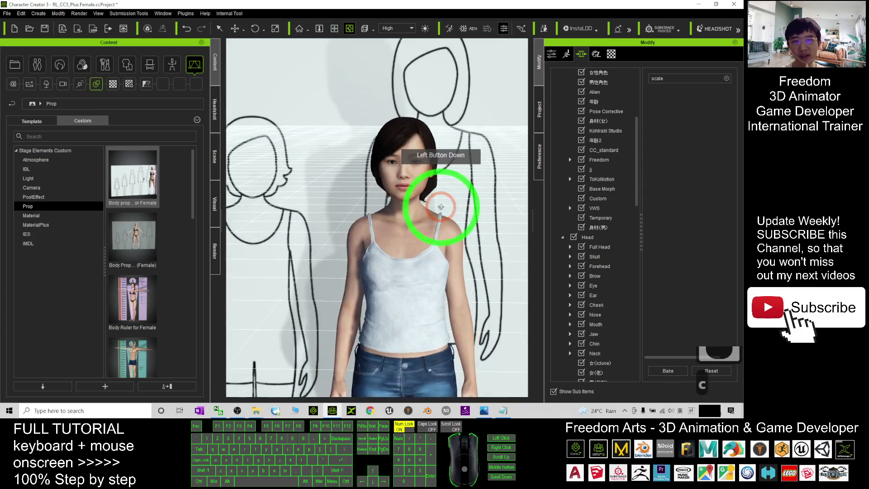
- Compare the full figure with all the age outlines, then inspect the head size against the neighbouring outlines
{"action": "key", "text": "x"}
{"action": "key", "text": "c"}
{"action": "left_click_drag", "start_coordinate": [427, 265], "coordinate": [436, 227]}
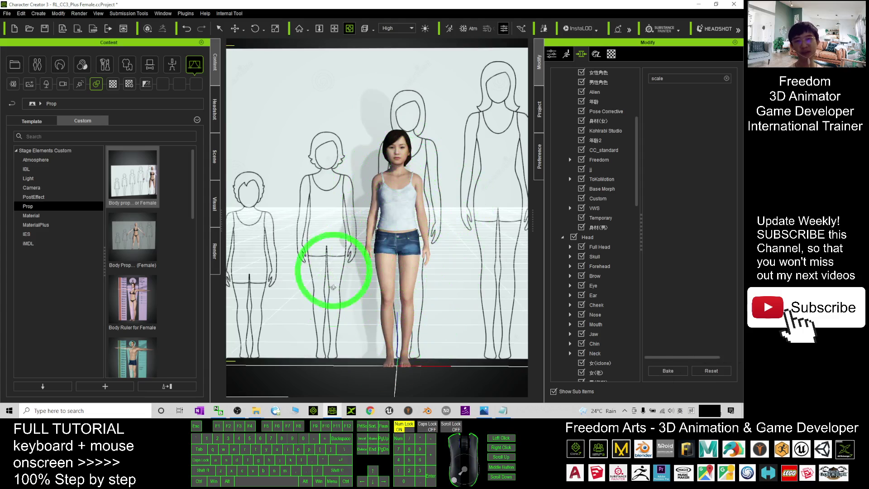
{"action": "scroll", "coordinate": [355, 284], "scroll_direction": "down", "scroll_amount": 16}
{"action": "key", "text": "x"}
{"action": "left_click_drag", "start_coordinate": [355, 283], "coordinate": [327, 312]}
{"action": "key", "text": "c"}
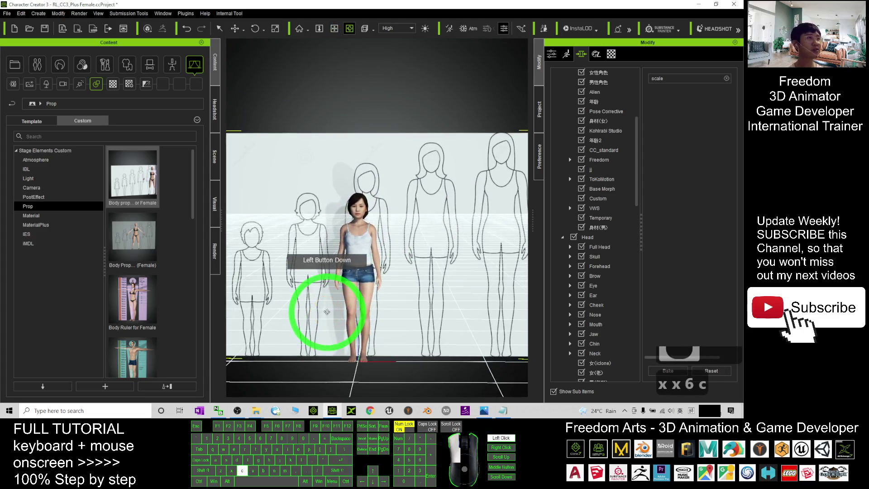
{"action": "scroll", "coordinate": [323, 294], "scroll_direction": "up", "scroll_amount": 20}
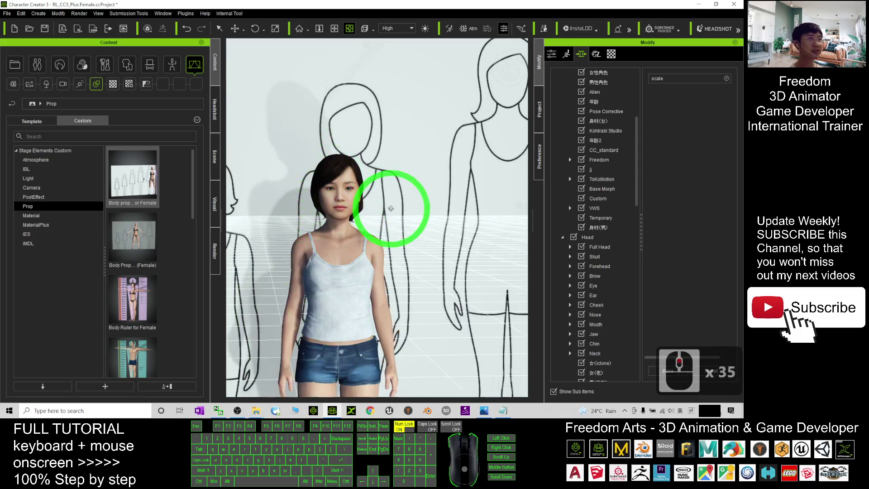
{"action": "left_click_drag", "start_coordinate": [394, 246], "coordinate": [406, 205]}
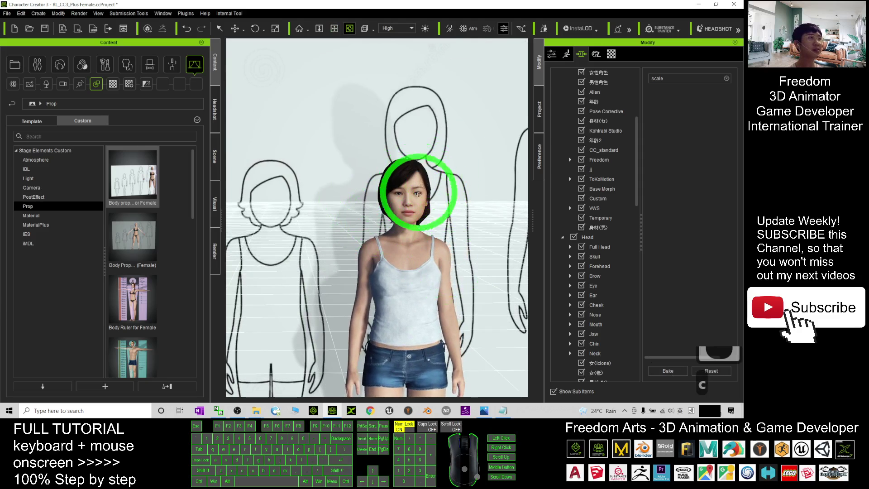
- Compare the character's face and hair up close with the source photo in Headshot
{"action": "left_click", "coordinate": [215, 107]}
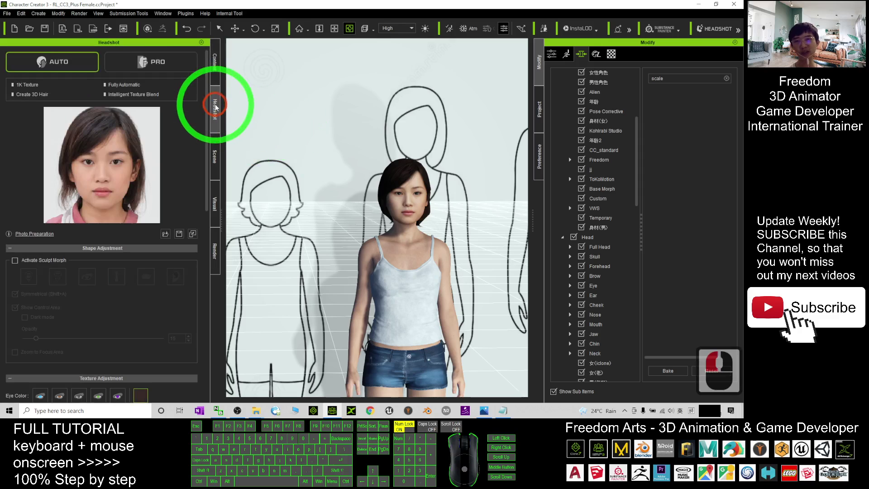
{"action": "left_click", "coordinate": [215, 63]}
{"action": "left_click", "coordinate": [428, 186]}
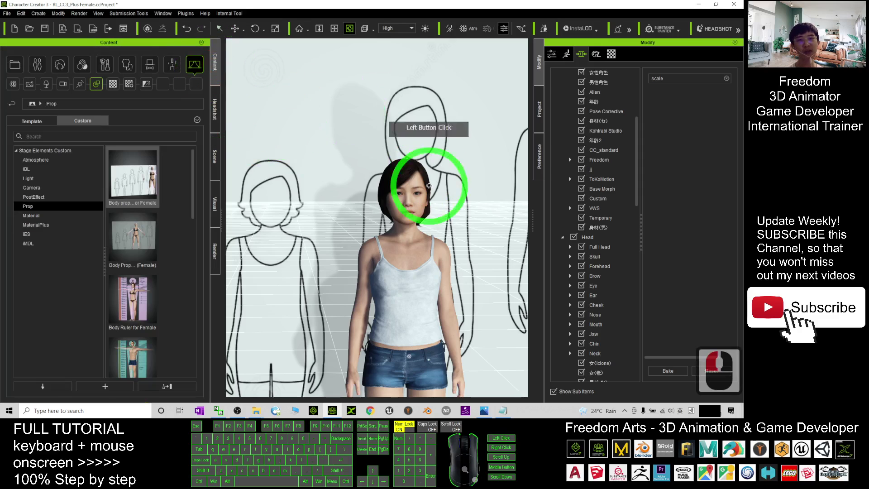
{"action": "scroll", "coordinate": [426, 194], "scroll_direction": "down", "scroll_amount": 15}
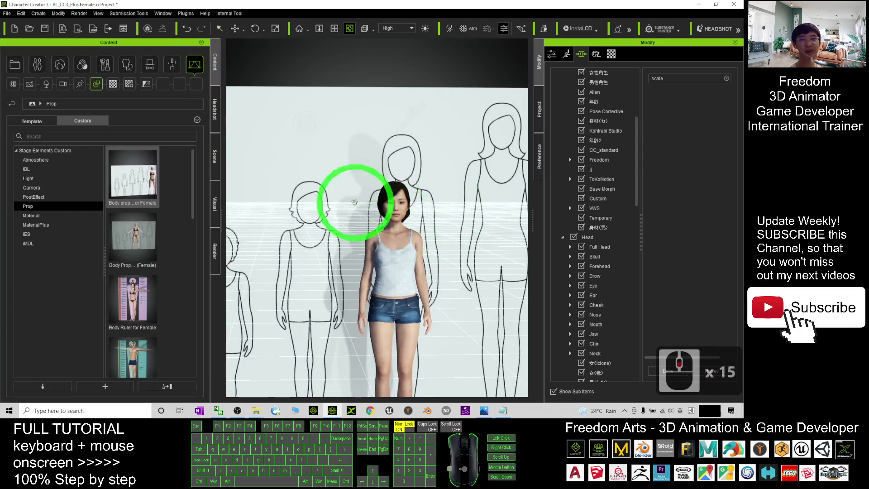
{"action": "left_click", "coordinate": [214, 109]}
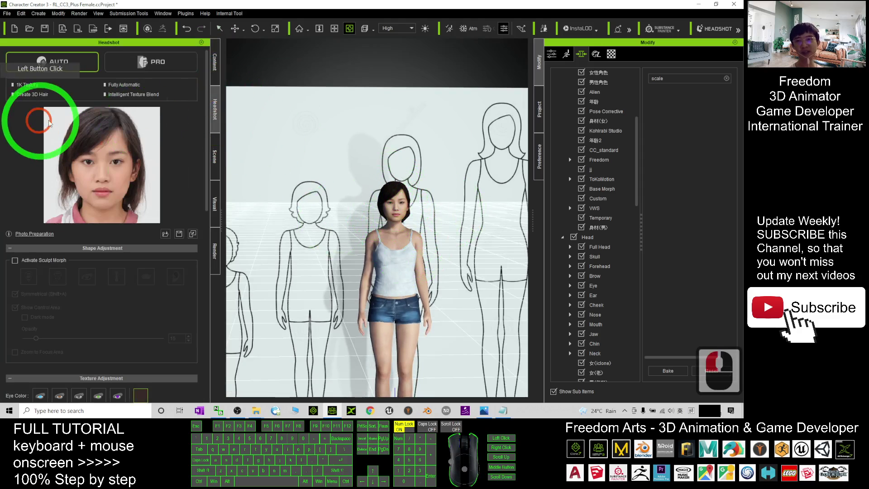
{"action": "left_click", "coordinate": [408, 194]}
{"action": "scroll", "coordinate": [408, 194], "scroll_direction": "up", "scroll_amount": 7}
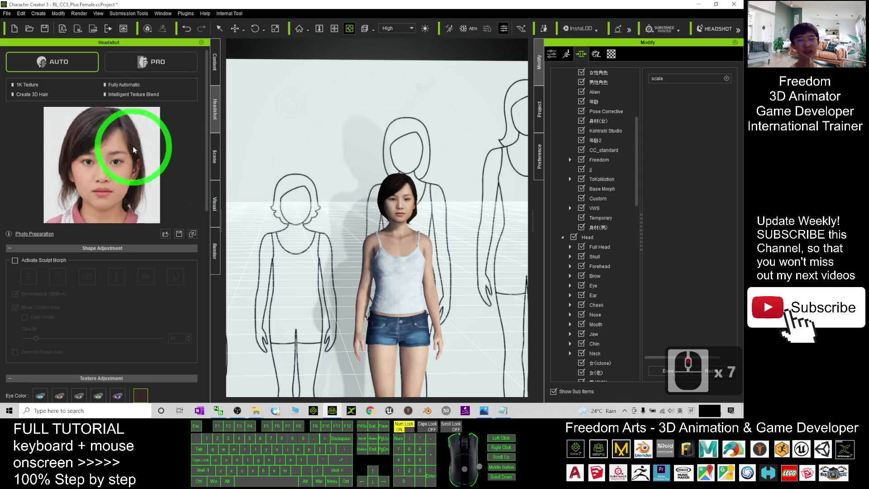
{"action": "scroll", "coordinate": [383, 239], "scroll_direction": "up", "scroll_amount": 8}
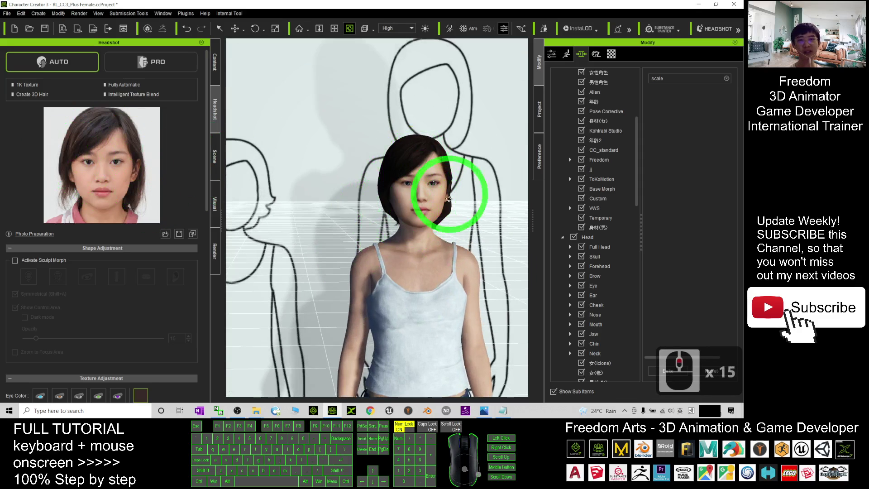
{"action": "mouse_move", "coordinate": [360, 262]}
{"action": "left_mouse_down"}
{"action": "mouse_move", "coordinate": [403, 273]}
{"action": "mouse_move", "coordinate": [358, 278]}
{"action": "left_mouse_up"}
{"action": "left_click", "coordinate": [212, 66]}
- Compare the full figure's proportions with the age outlines from the front and from an angle
{"action": "scroll", "coordinate": [361, 202], "scroll_direction": "down", "scroll_amount": 20}
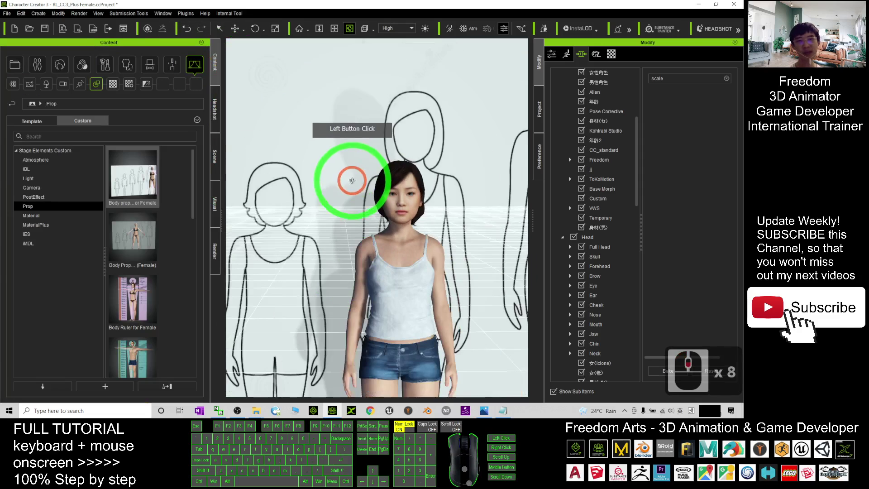
{"action": "scroll", "coordinate": [361, 202], "scroll_direction": "down", "scroll_amount": 16}
{"action": "left_click_drag", "start_coordinate": [397, 222], "coordinate": [428, 275]}
{"action": "scroll", "coordinate": [428, 275], "scroll_direction": "up", "scroll_amount": 10}
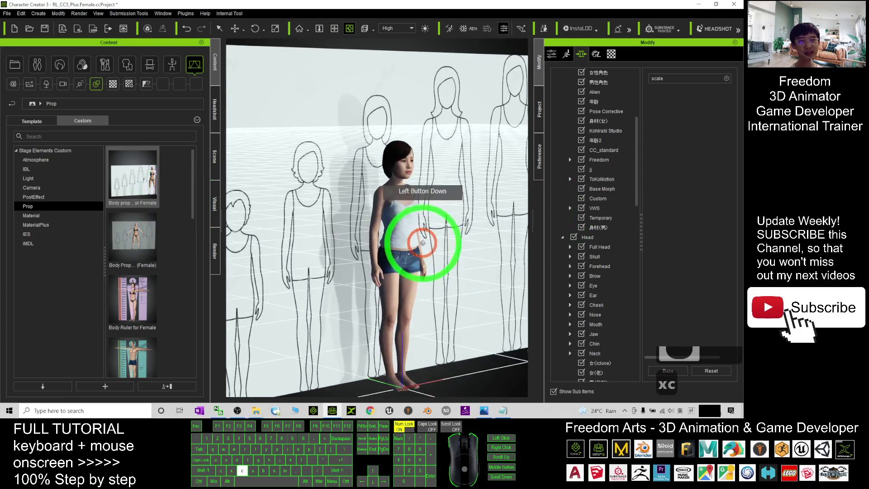
{"action": "left_click_drag", "start_coordinate": [368, 253], "coordinate": [312, 256]}
{"action": "key", "text": "c"}
{"action": "scroll", "coordinate": [392, 249], "scroll_direction": "down", "scroll_amount": 15}
{"action": "key", "text": "c"}
{"action": "left_click_drag", "start_coordinate": [392, 249], "coordinate": [346, 190]}
{"action": "scroll", "coordinate": [345, 229], "scroll_direction": "up", "scroll_amount": 19}
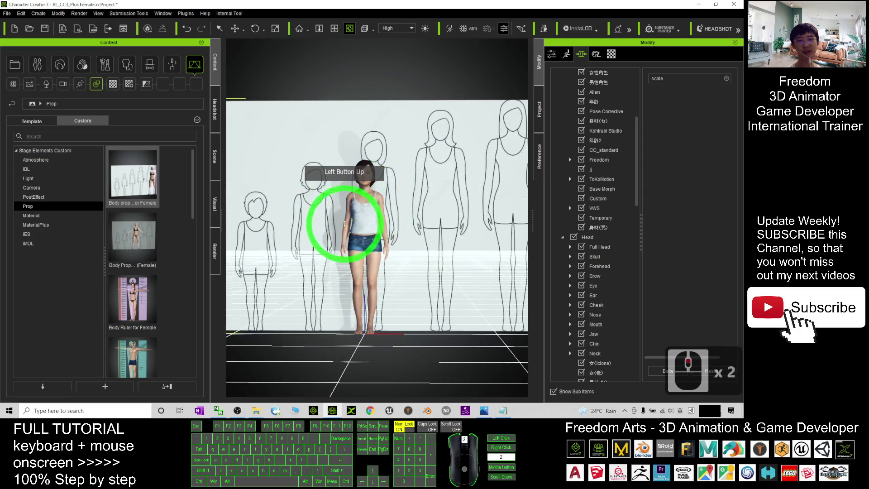
{"action": "scroll", "coordinate": [381, 236], "scroll_direction": "up", "scroll_amount": 3}
{"action": "key", "text": "c"}
{"action": "left_click_drag", "start_coordinate": [378, 243], "coordinate": [403, 240]}
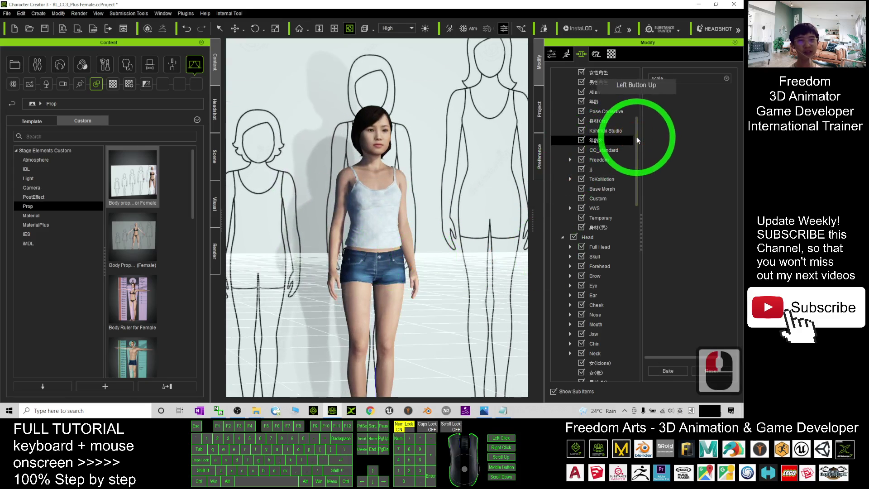
- List all currently used morphs of the character, removing the "scale" search filter
{"action": "left_click_drag", "start_coordinate": [637, 135], "coordinate": [636, 91]}
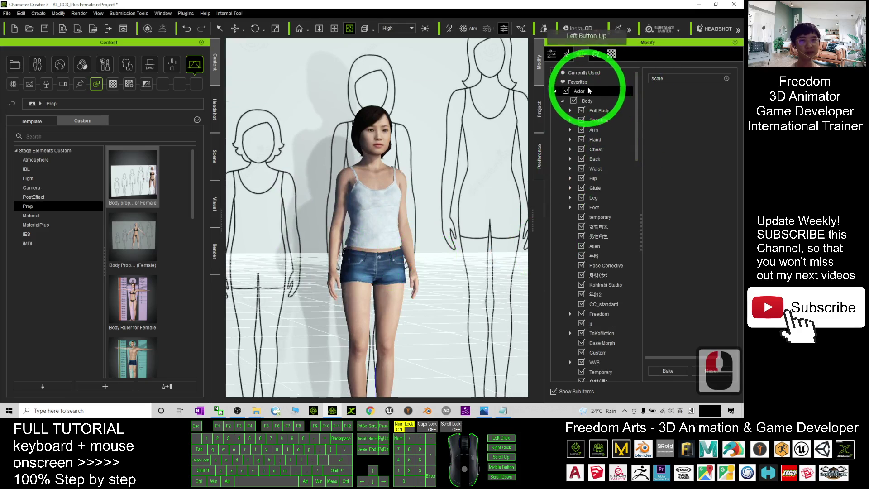
{"action": "left_click", "coordinate": [584, 73]}
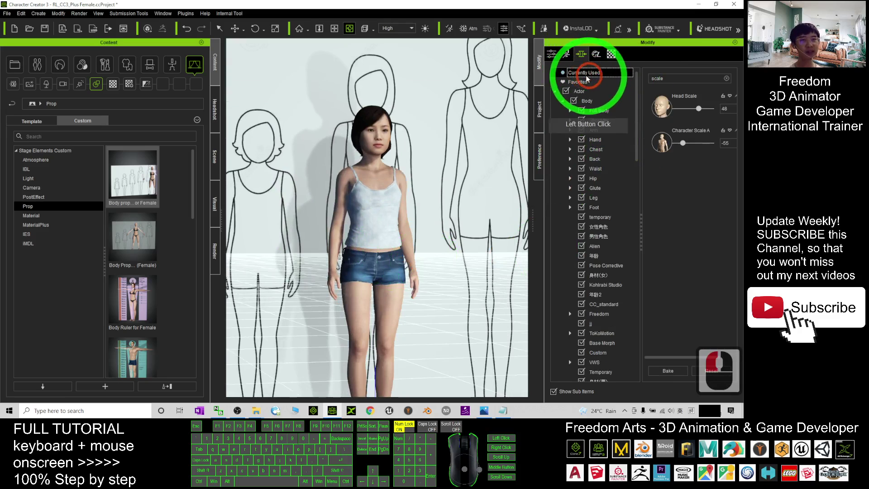
{"action": "double_click", "coordinate": [673, 81]}
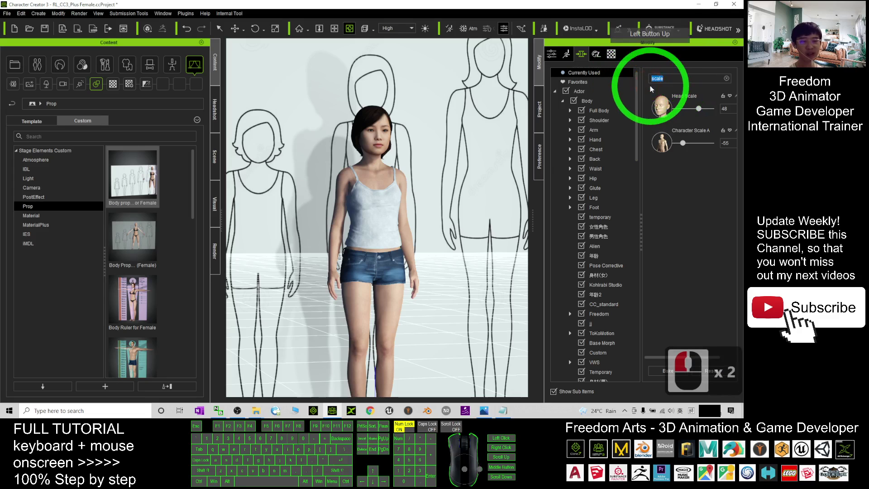
{"action": "key", "text": "BackSpace"}
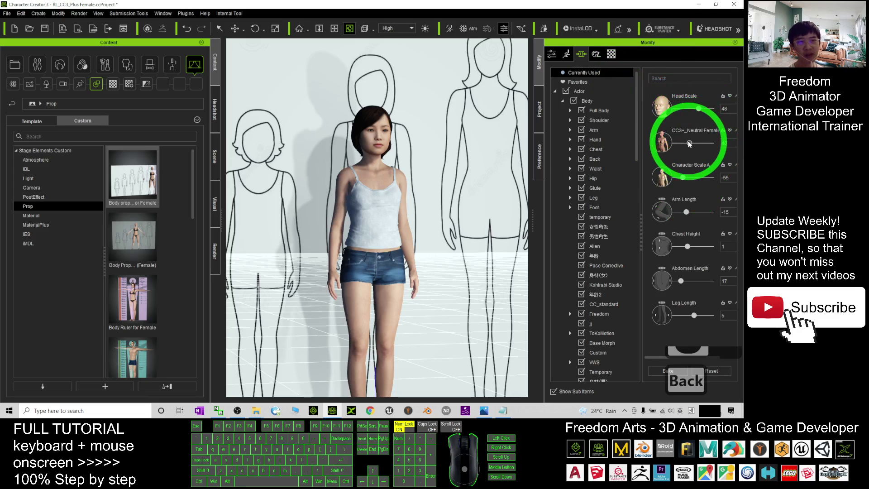
- Try the CC3+_Neutral Female morph at 17 and Head Scale at 100, and undo the Head Scale change
{"action": "left_click_drag", "start_coordinate": [689, 143], "coordinate": [685, 144]}
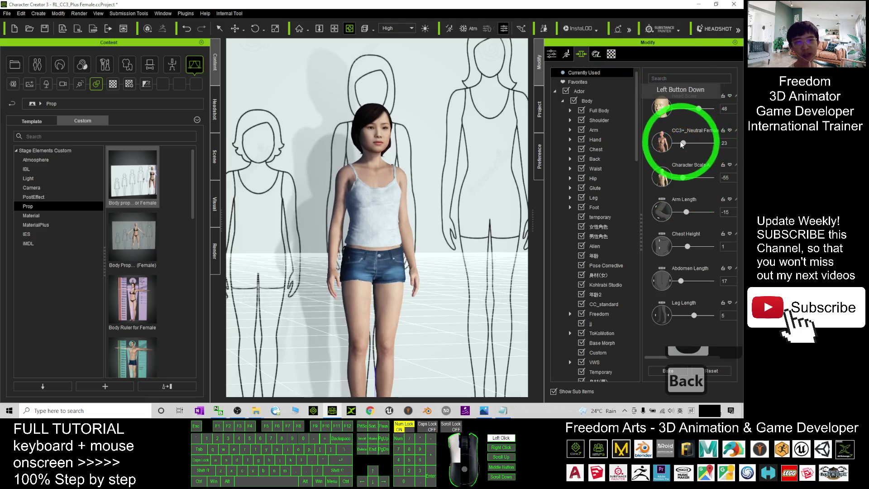
{"action": "left_click_drag", "start_coordinate": [330, 297], "coordinate": [602, 163]}
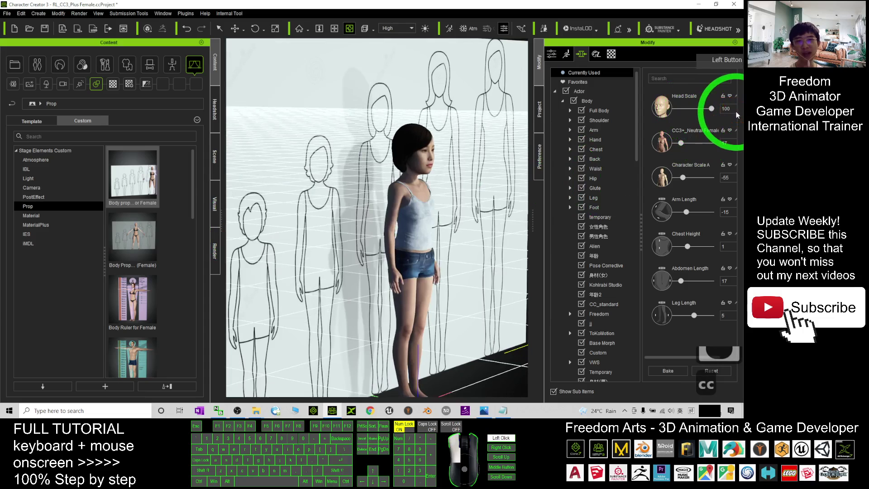
{"action": "key", "text": "ctrl+z"}
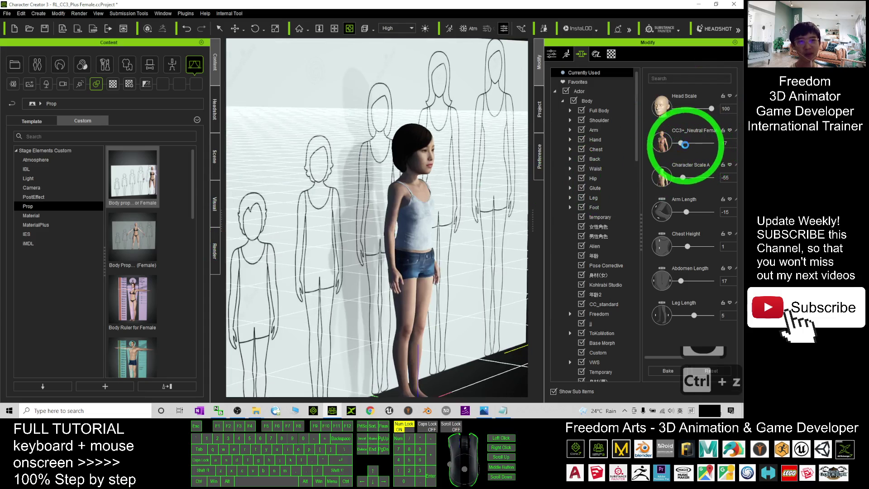
{"action": "left_click", "coordinate": [644, 97]}
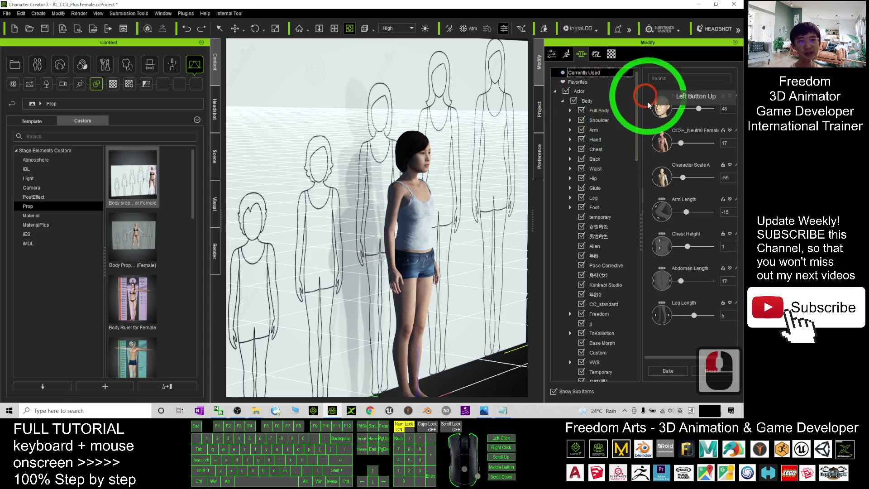
- Test the CC3+_Neutral Female morph at 100 and settle it at 31, judging the body in profile
{"action": "left_click_drag", "start_coordinate": [681, 143], "coordinate": [724, 143]}
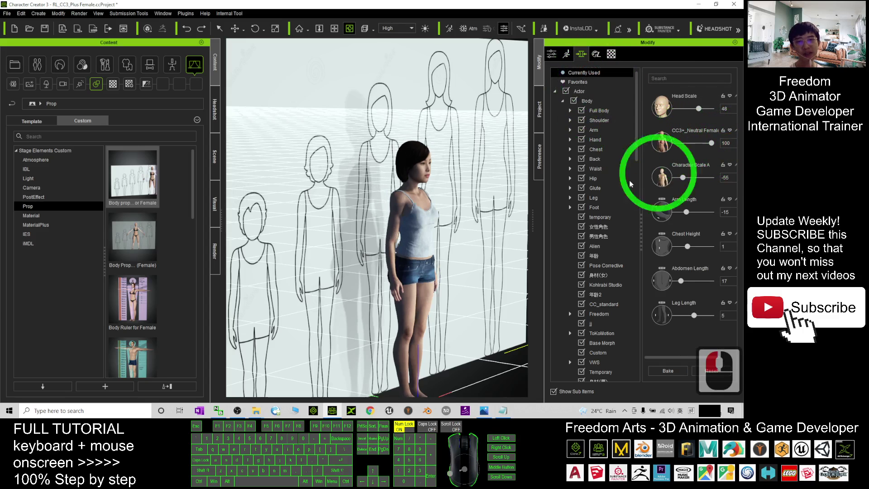
{"action": "mouse_move", "coordinate": [471, 249]}
{"action": "left_mouse_down"}
{"action": "mouse_move", "coordinate": [501, 242]}
{"action": "mouse_move", "coordinate": [452, 229]}
{"action": "mouse_move", "coordinate": [522, 208]}
{"action": "left_mouse_up"}
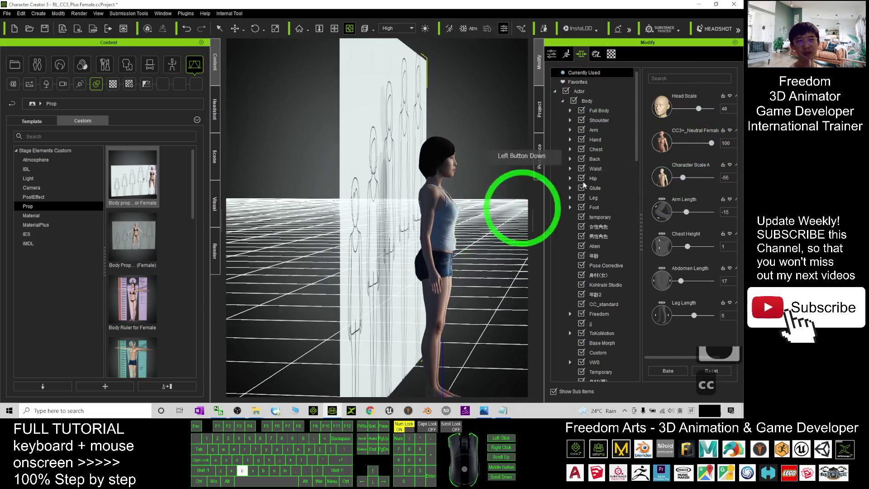
{"action": "left_click_drag", "start_coordinate": [711, 143], "coordinate": [691, 145]}
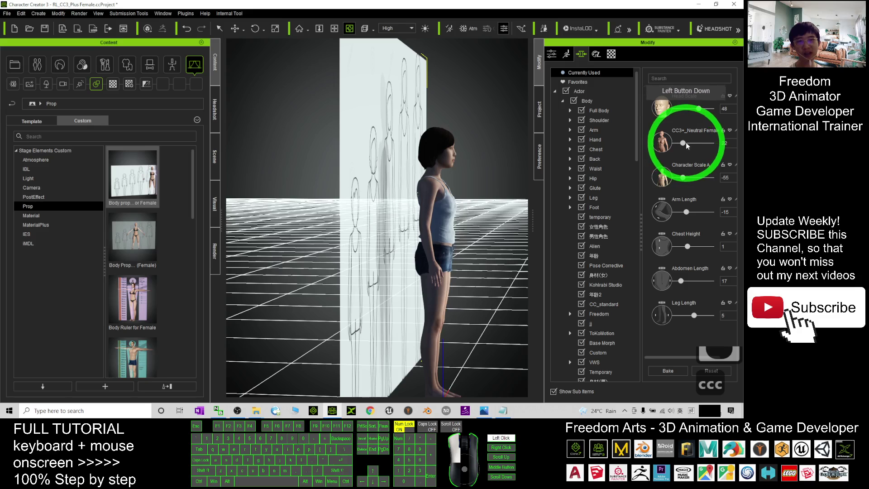
{"action": "left_click_drag", "start_coordinate": [689, 145], "coordinate": [687, 143]}
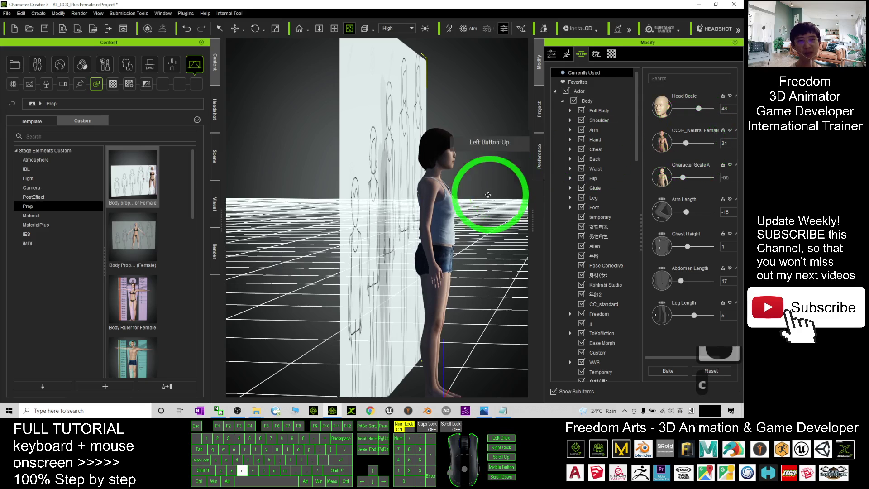
- Save the project as a new file named 06 in the same folder
{"action": "mouse_move", "coordinate": [438, 185]}
{"action": "left_mouse_down"}
{"action": "mouse_move", "coordinate": [222, 217]}
{"action": "mouse_move", "coordinate": [407, 233]}
{"action": "mouse_move", "coordinate": [443, 251]}
{"action": "mouse_move", "coordinate": [398, 258]}
{"action": "mouse_move", "coordinate": [417, 211]}
{"action": "mouse_move", "coordinate": [419, 240]}
{"action": "mouse_move", "coordinate": [418, 229]}
{"action": "mouse_move", "coordinate": [383, 208]}
{"action": "left_mouse_up"}
{"action": "scroll", "coordinate": [411, 242], "scroll_direction": "down", "scroll_amount": 3}
{"action": "key", "text": "x"}
{"action": "key", "text": "c"}
{"action": "key", "text": "ctrl+shift+s"}
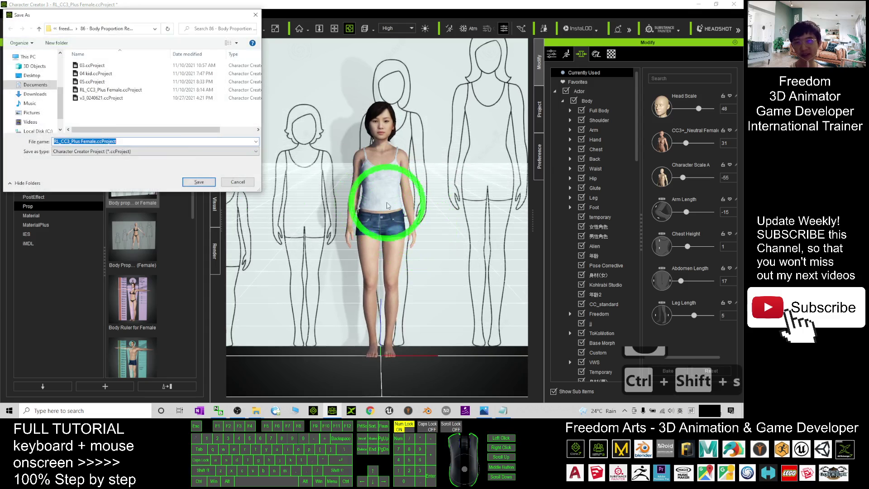
{"action": "type", "text": "06"}
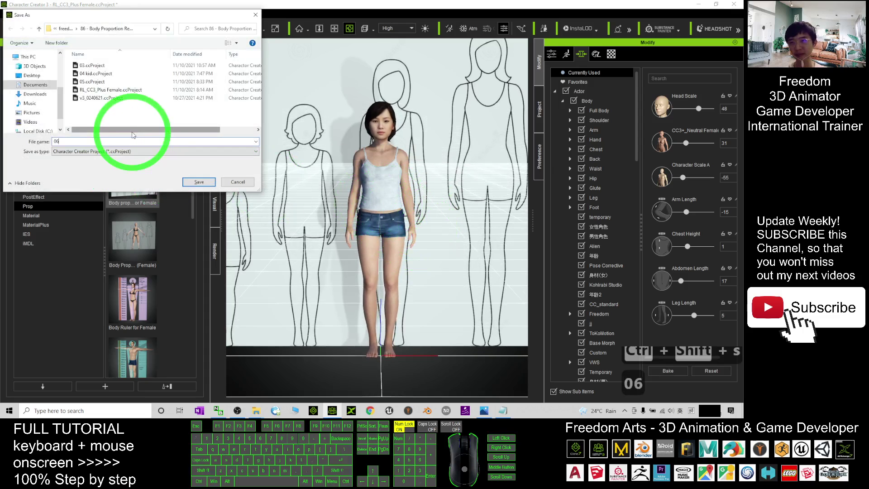
{"action": "left_click", "coordinate": [196, 181]}
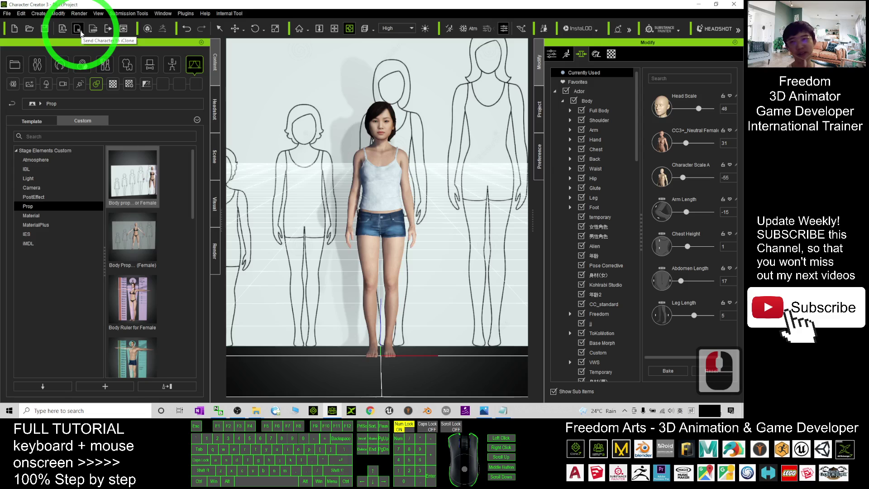
- Examine the finished figure against the age outlines, and switch to the cover image in Photos
{"action": "scroll", "coordinate": [389, 165], "scroll_direction": "up", "scroll_amount": 13}
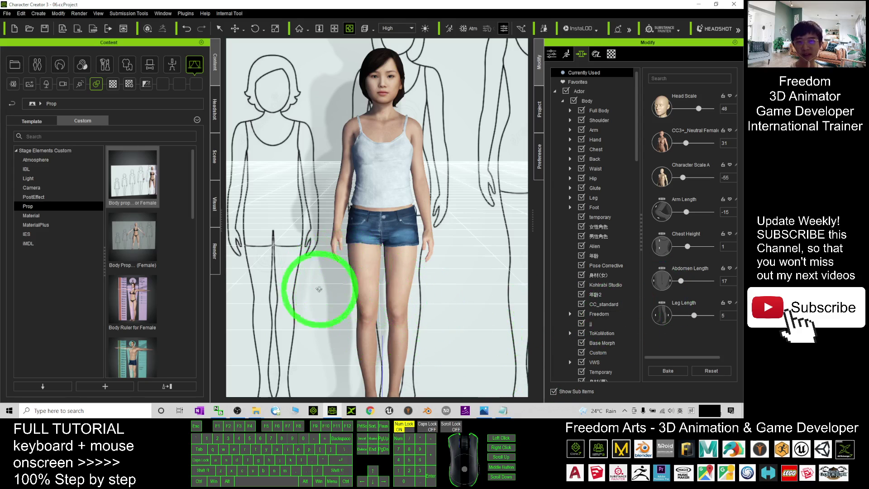
{"action": "scroll", "coordinate": [349, 287], "scroll_direction": "down", "scroll_amount": 5}
{"action": "left_click_drag", "start_coordinate": [319, 289], "coordinate": [389, 194]}
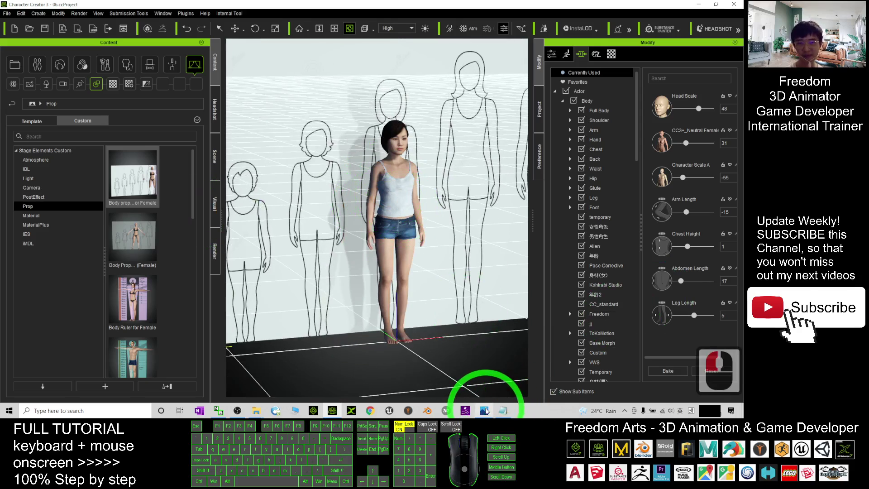
{"action": "left_click", "coordinate": [484, 410]}
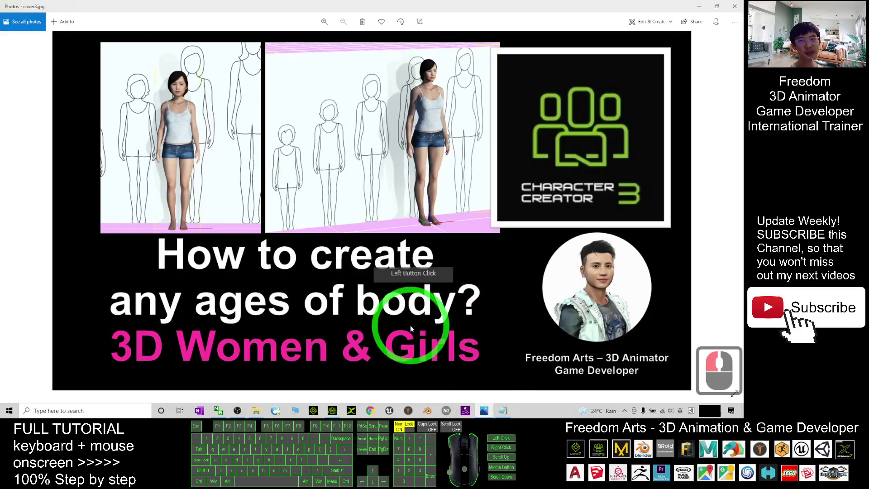